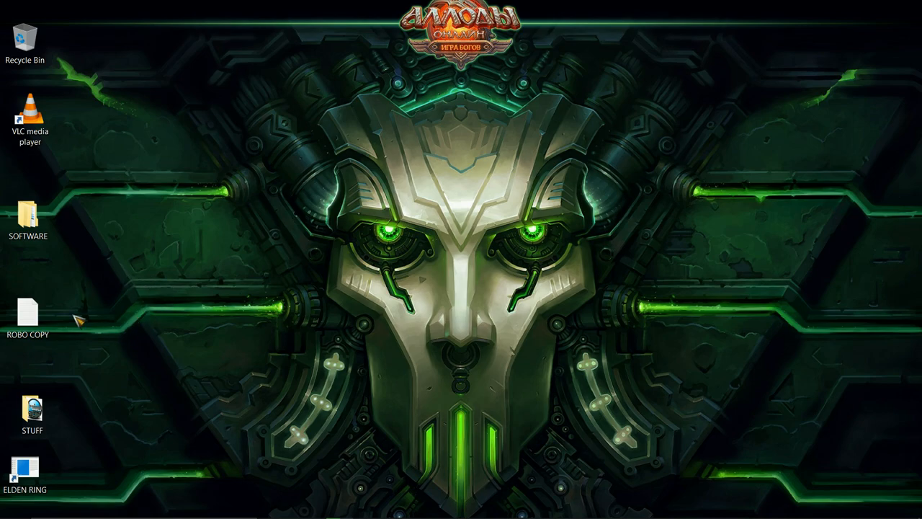
Create a text document named "robo" on the desktop and move it to the Recycle Bin.
right_click(324, 215)
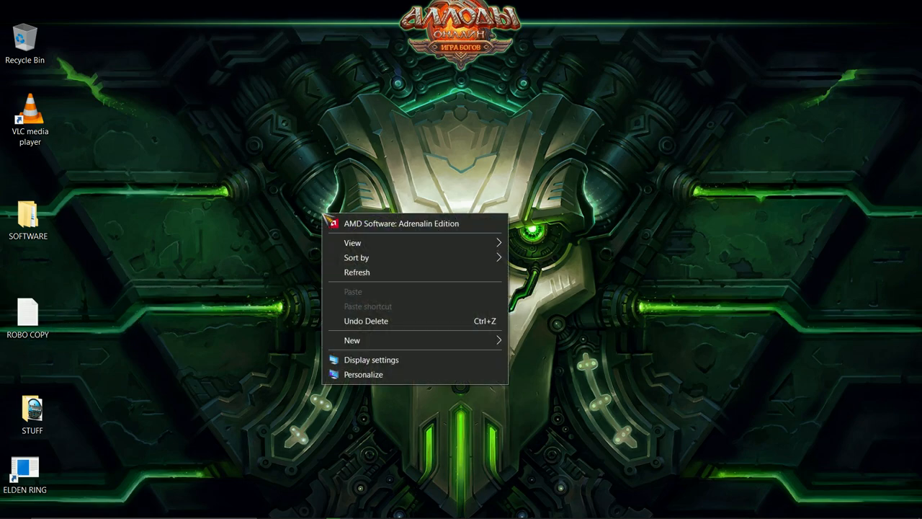
mouse_move(391, 344)
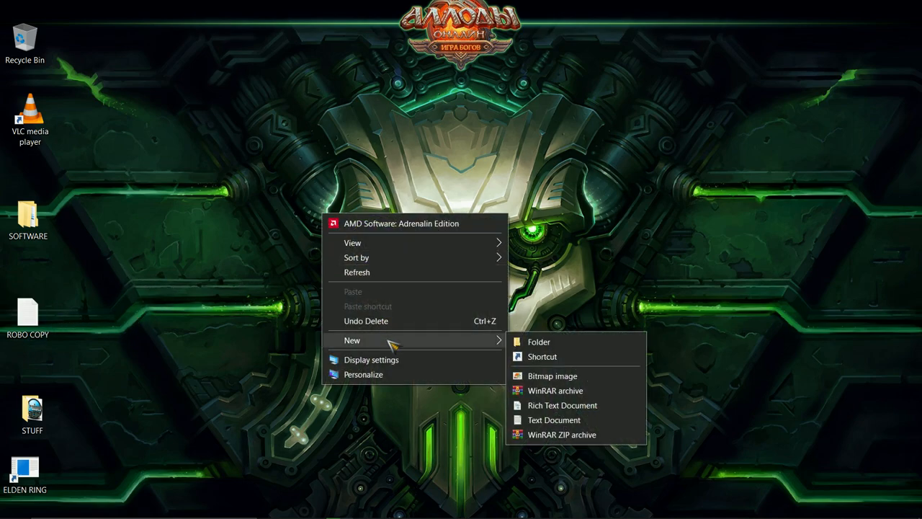
click(573, 422)
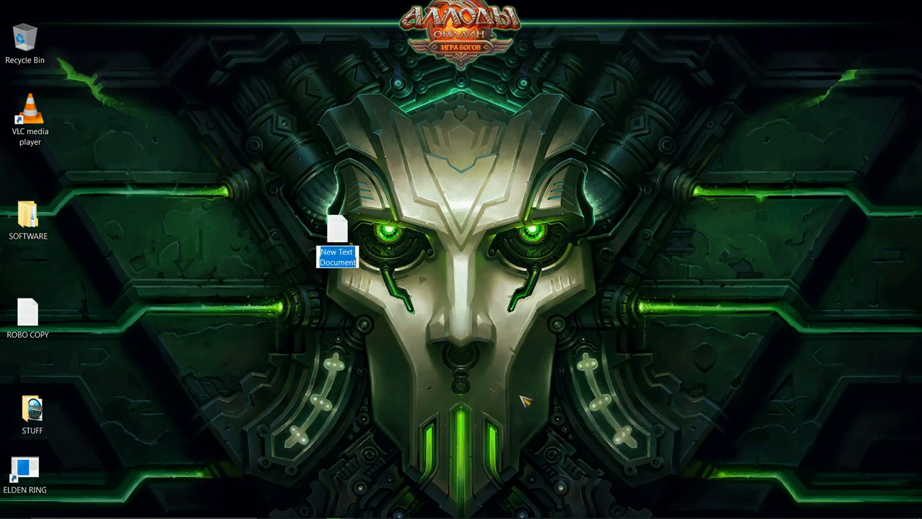
text(ro)
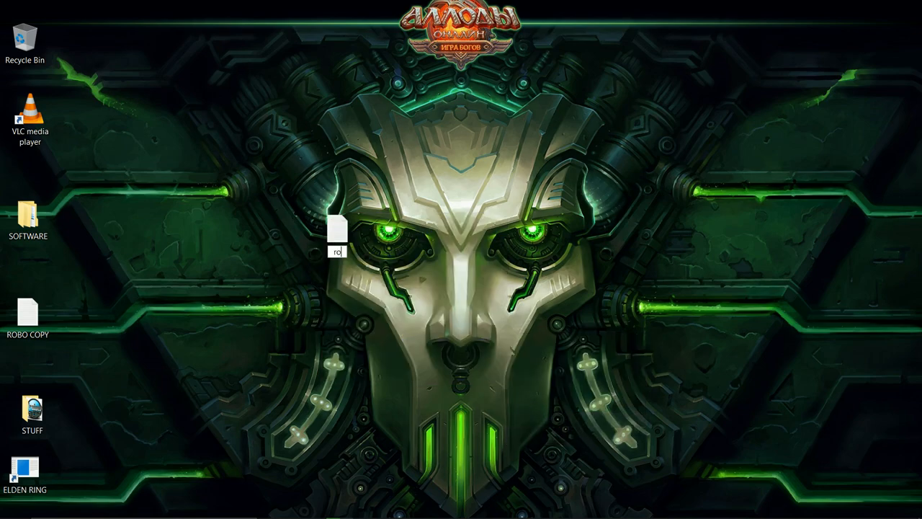
text(bo)
key(Return)
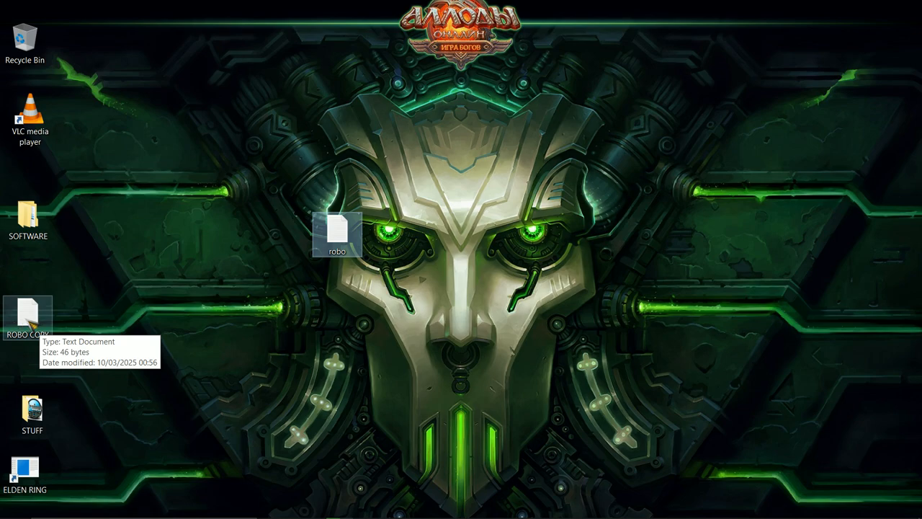
drag(326, 249, 25, 59)
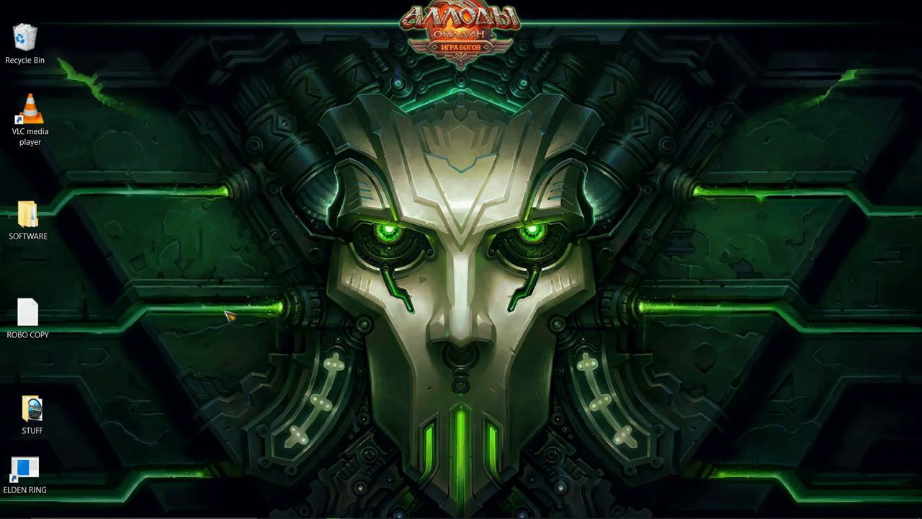
Open the ROBO COPY text document from the desktop and move its window aside to free up the desktop.
double_click(43, 322)
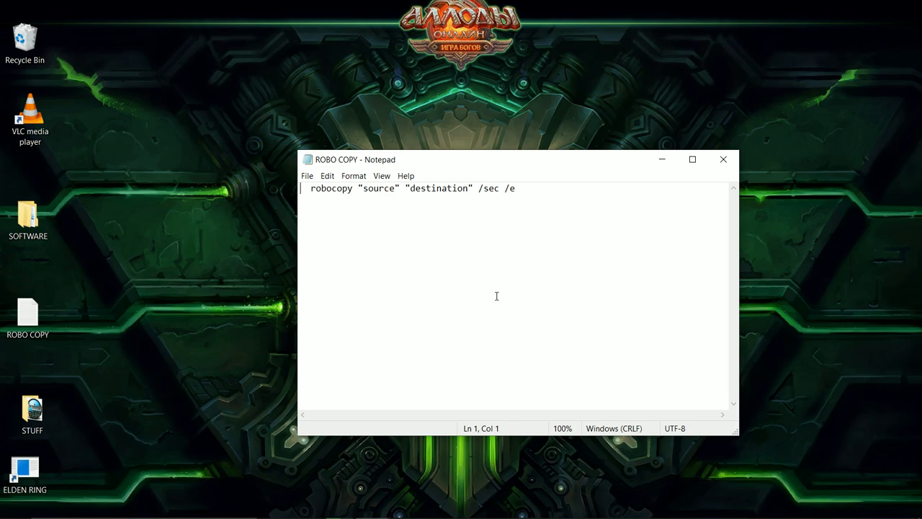
drag(476, 163, 656, 148)
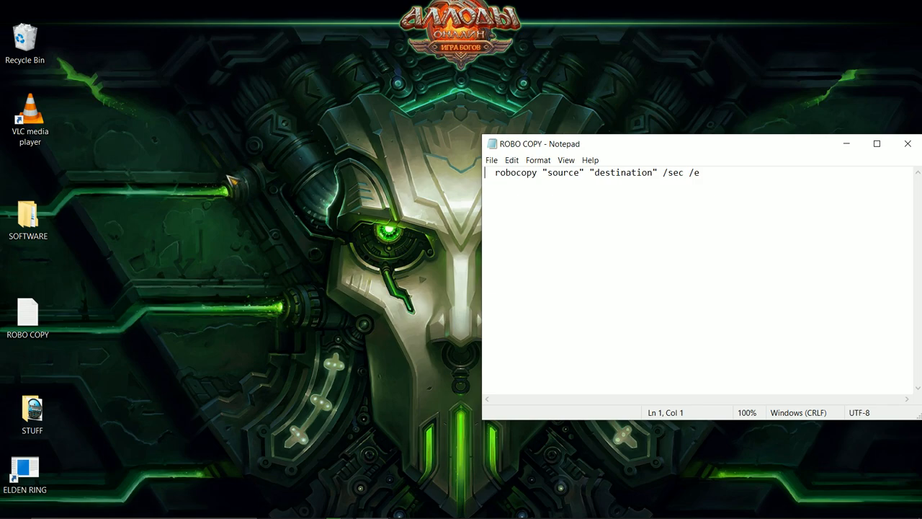
In File Explorer, open the VLC installation folder at C:\Program Files\VideoLAN\VLC.
mouse_move(220, 497)
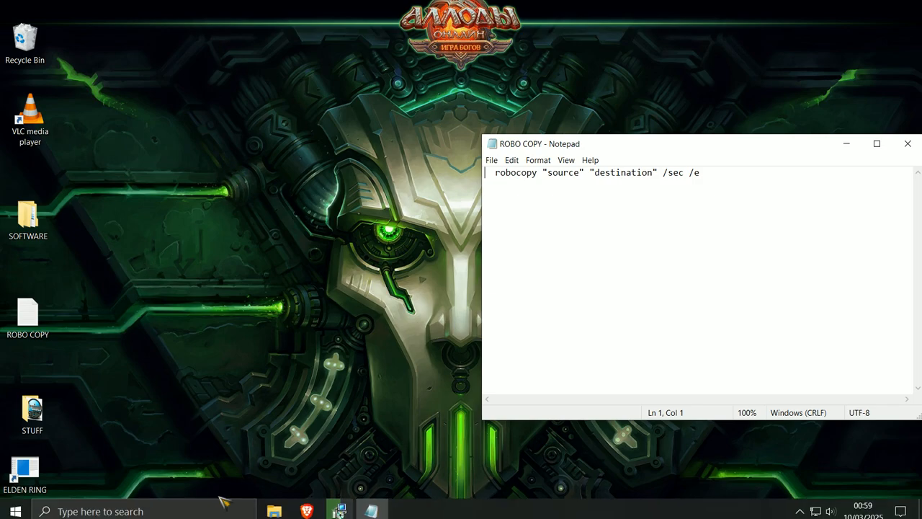
click(274, 505)
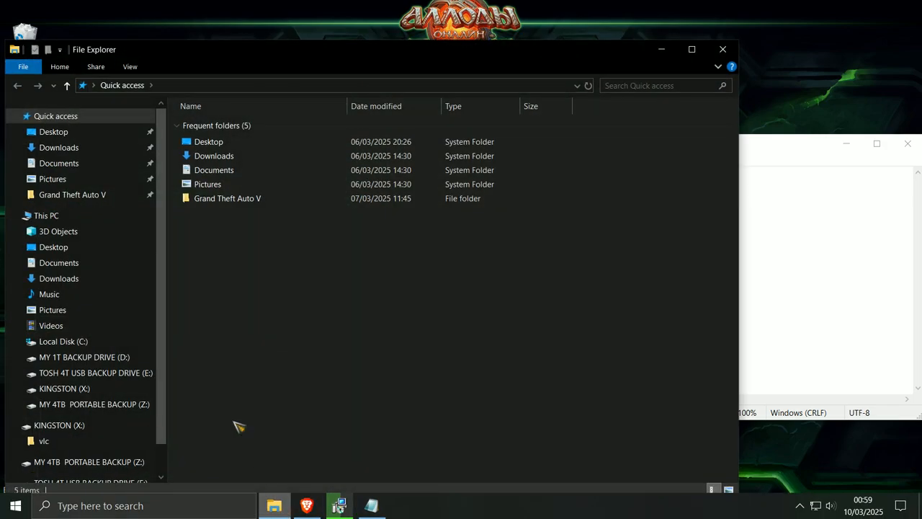
click(47, 217)
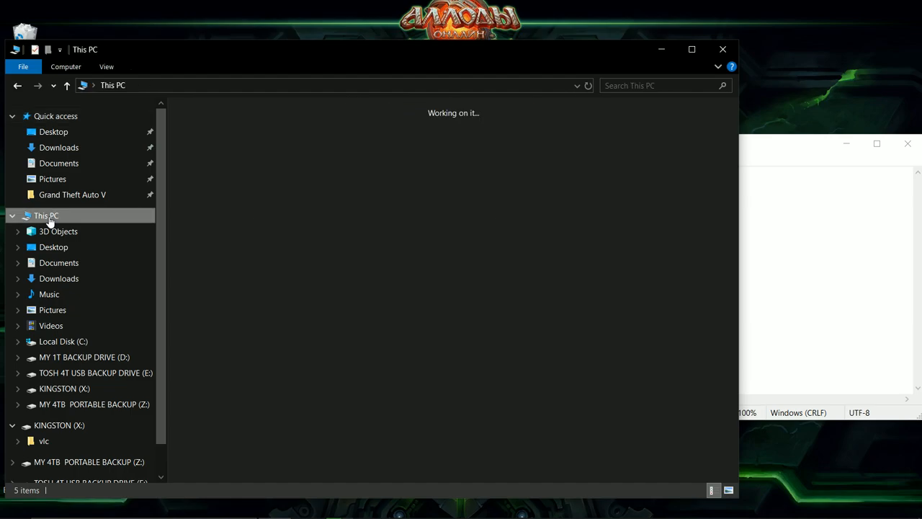
double_click(216, 263)
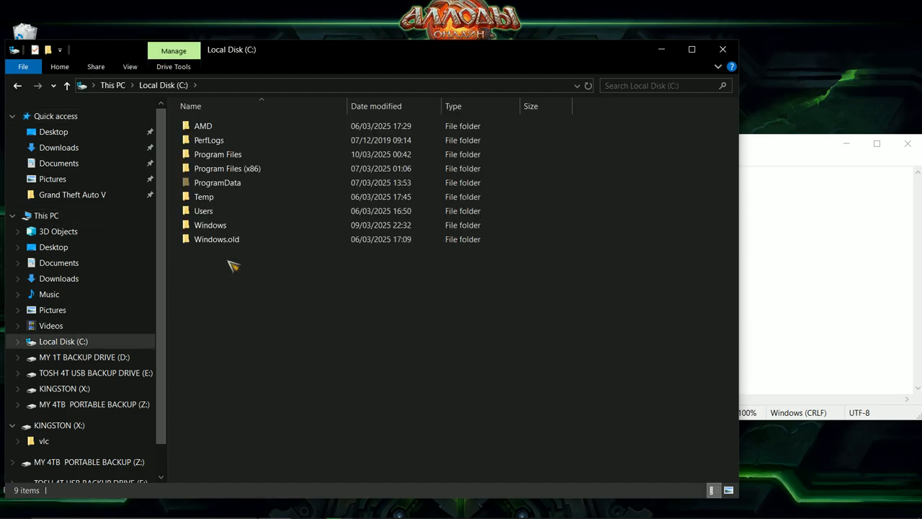
double_click(225, 160)
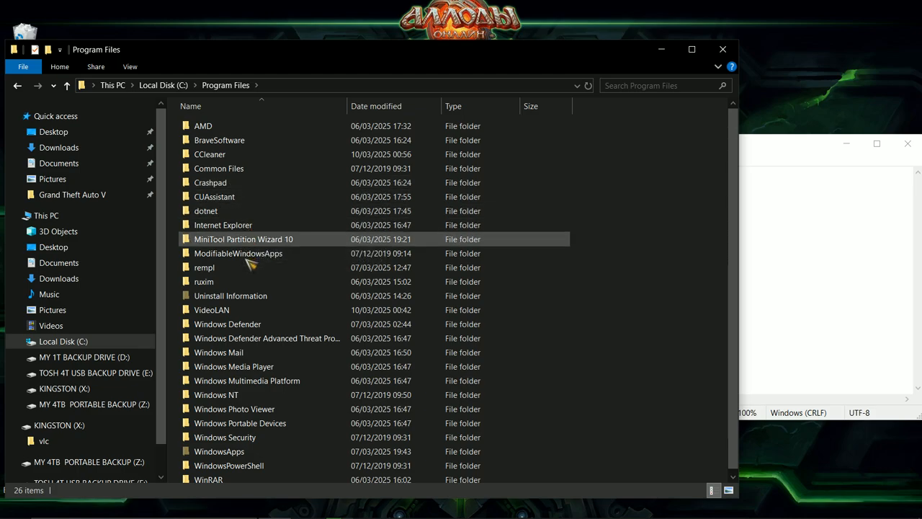
double_click(234, 311)
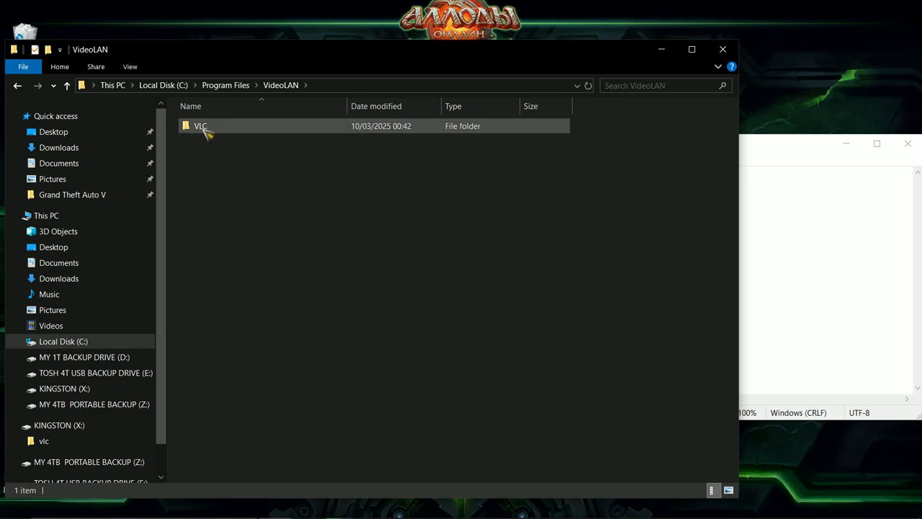
double_click(205, 129)
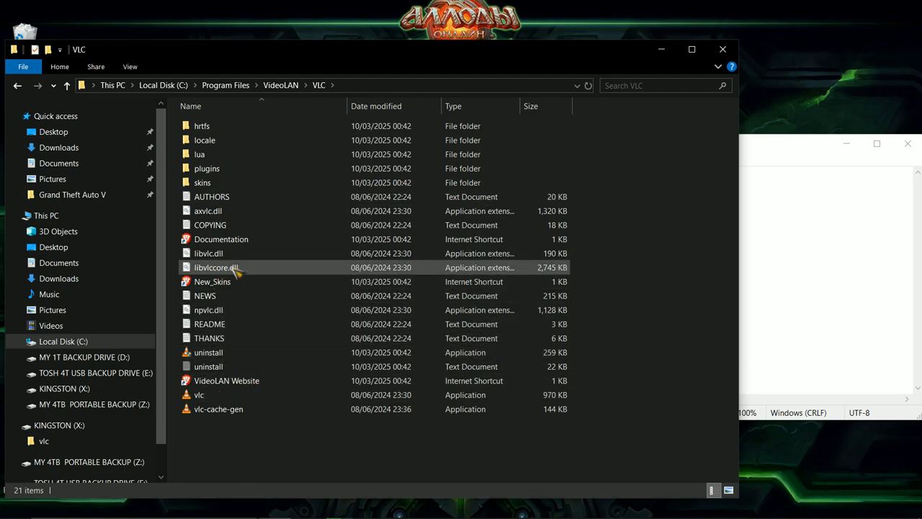
mouse_move(235, 268)
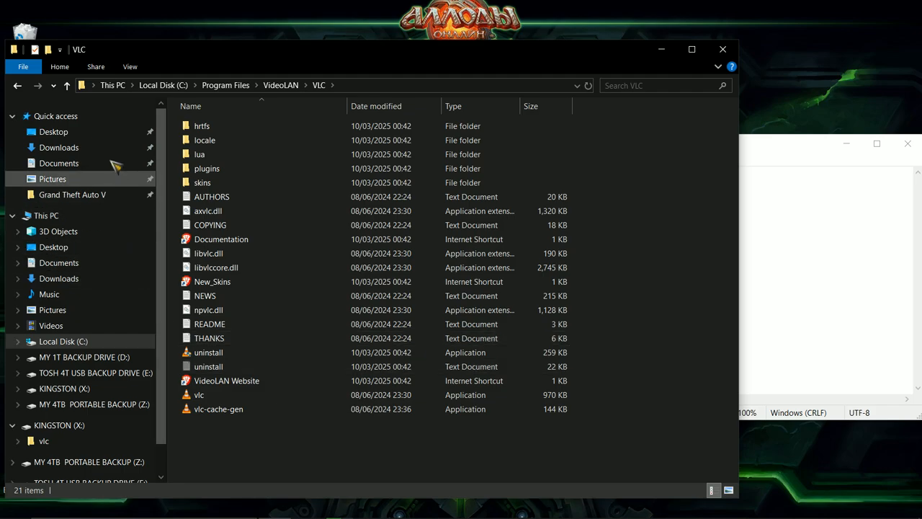
Copy the VLC folder's path and paste it over the word "source" in the robocopy command in Notepad.
click(85, 86)
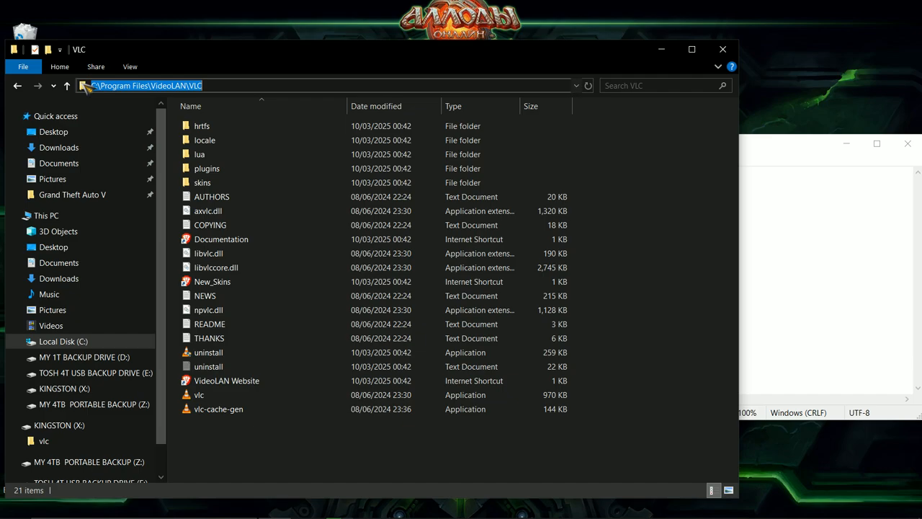
right_click(121, 86)
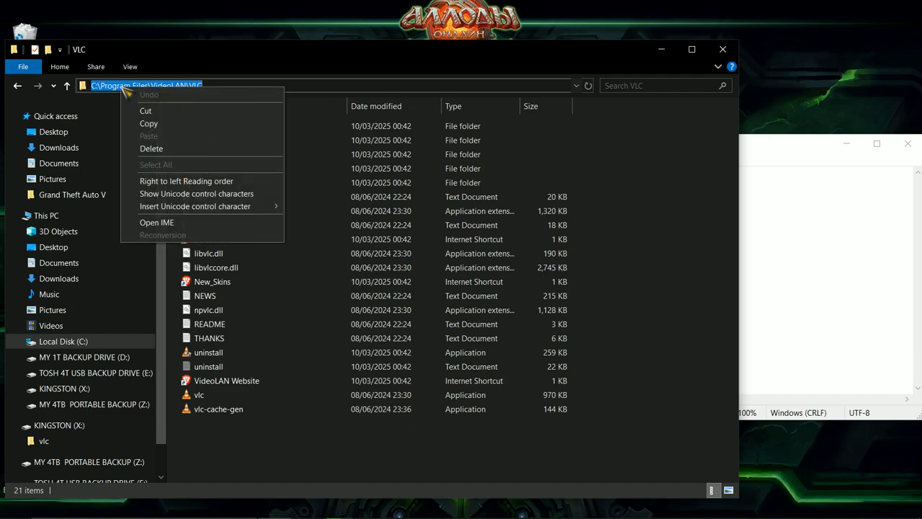
click(161, 123)
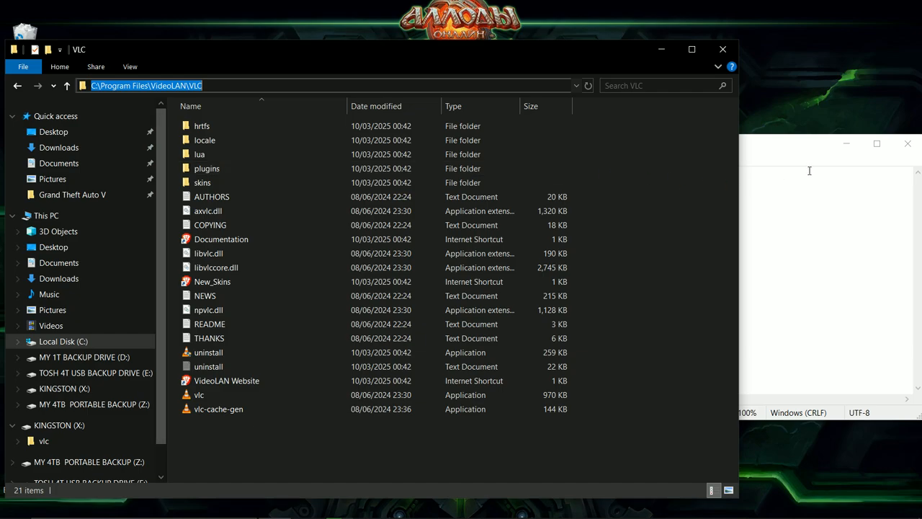
click(810, 171)
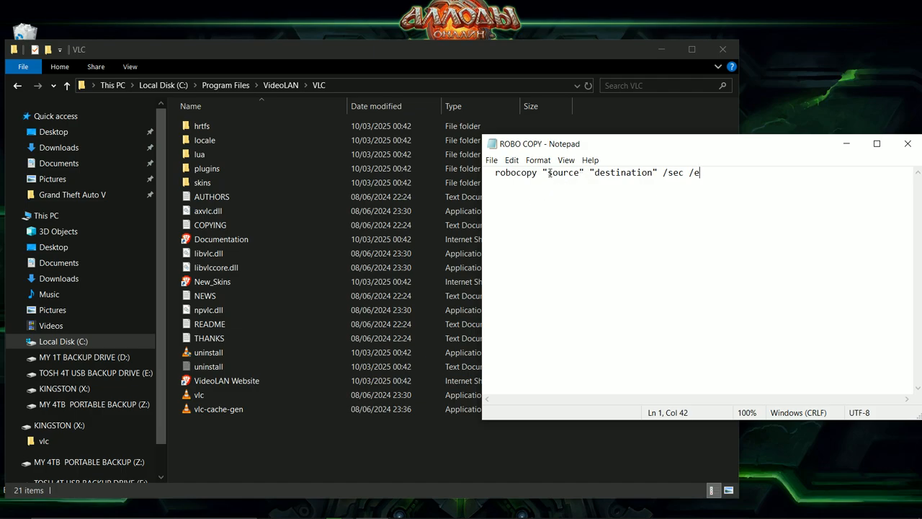
drag(549, 174, 577, 176)
right_click(561, 175)
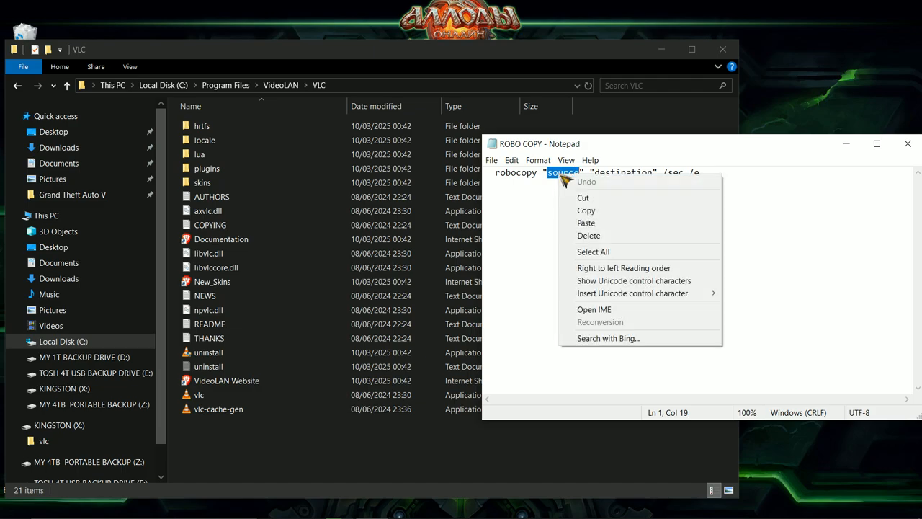
click(586, 224)
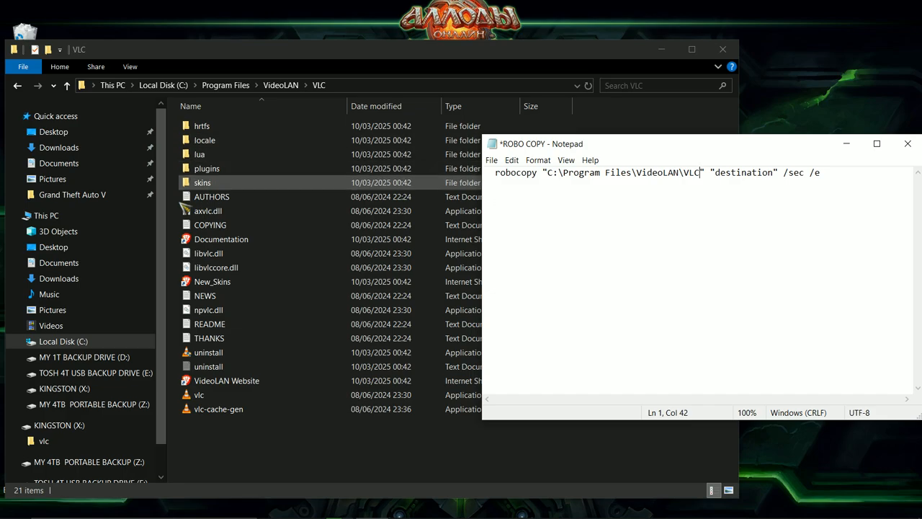
Open the KINGSTON (X:) drive in File Explorer and permanently delete its vlc folder.
click(80, 216)
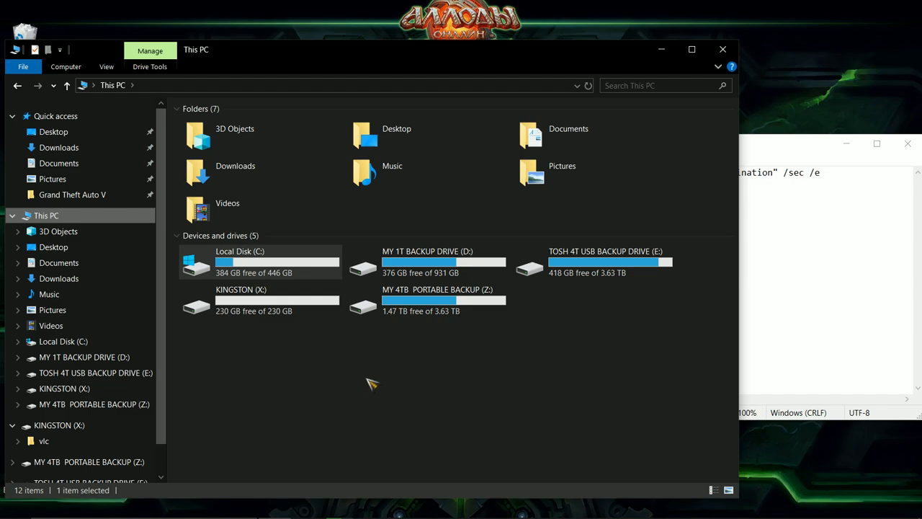
double_click(257, 309)
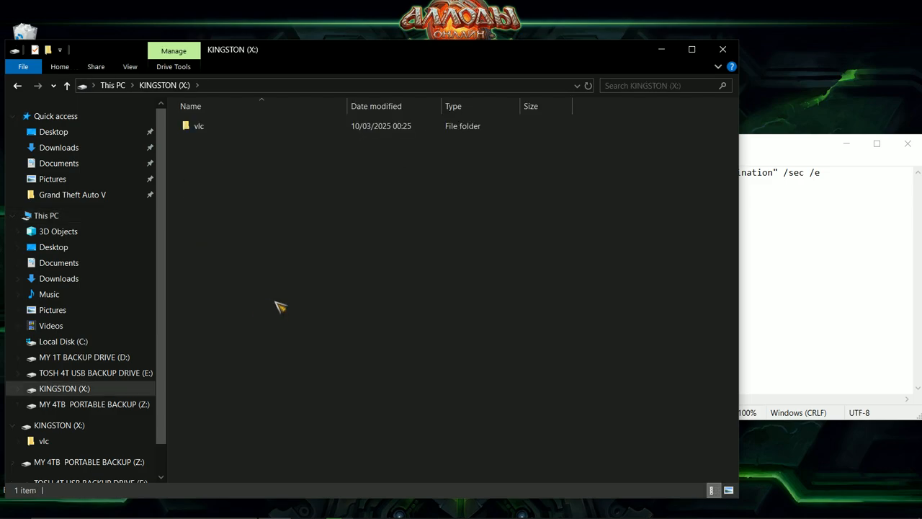
right_click(205, 129)
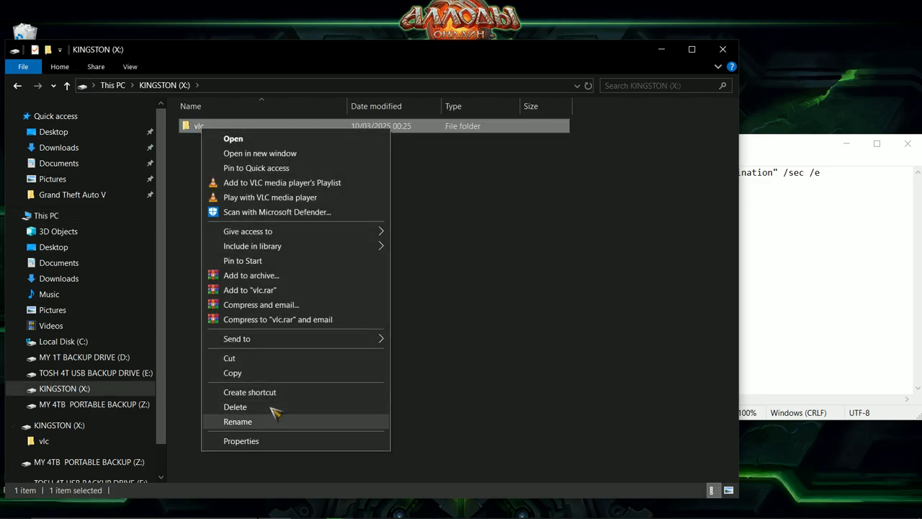
click(281, 406)
click(502, 312)
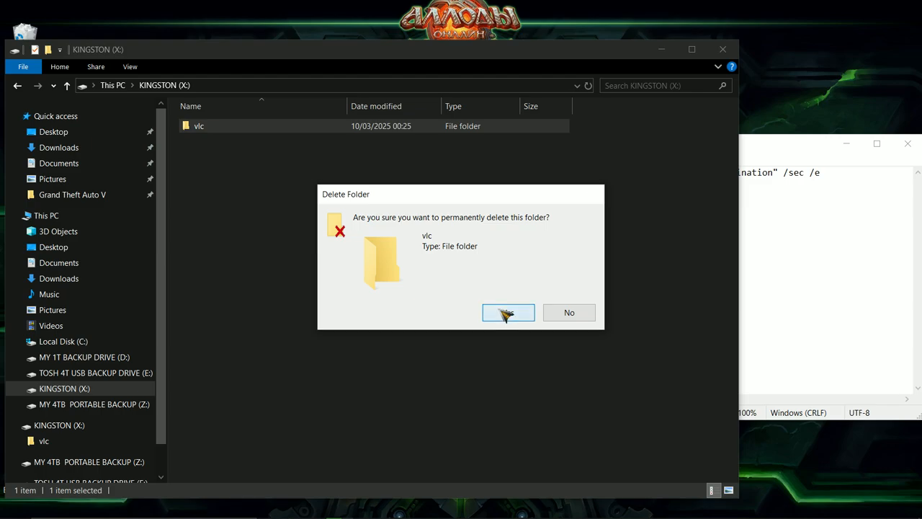
click(422, 243)
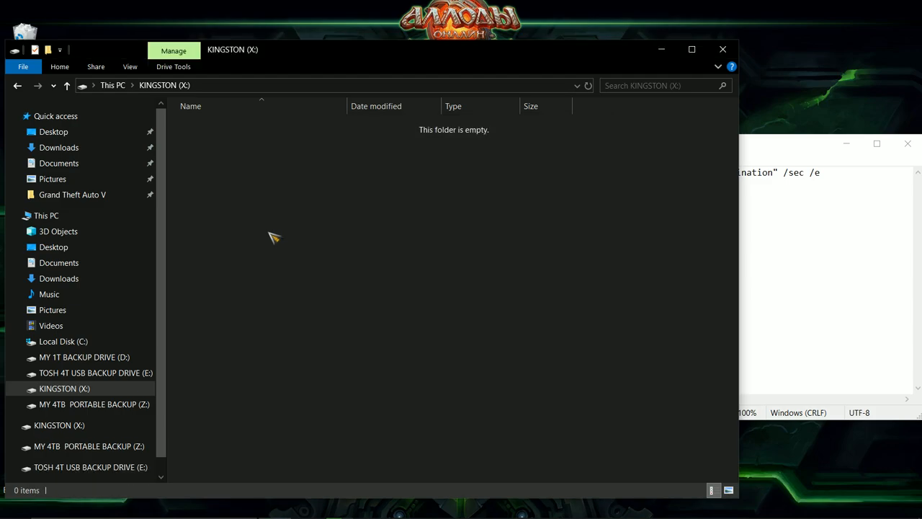
Create a new folder named "VLC PLAYER" on the KINGSTON (X:) drive.
right_click(295, 197)
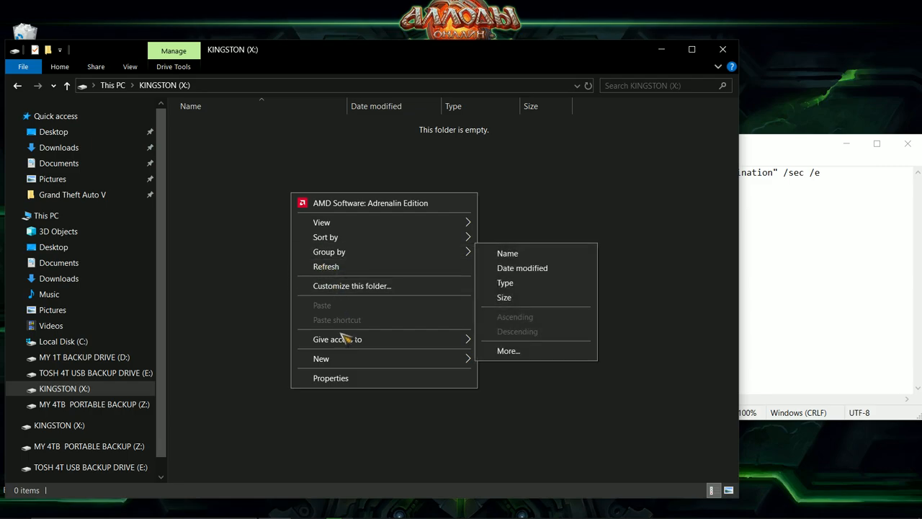
mouse_move(350, 358)
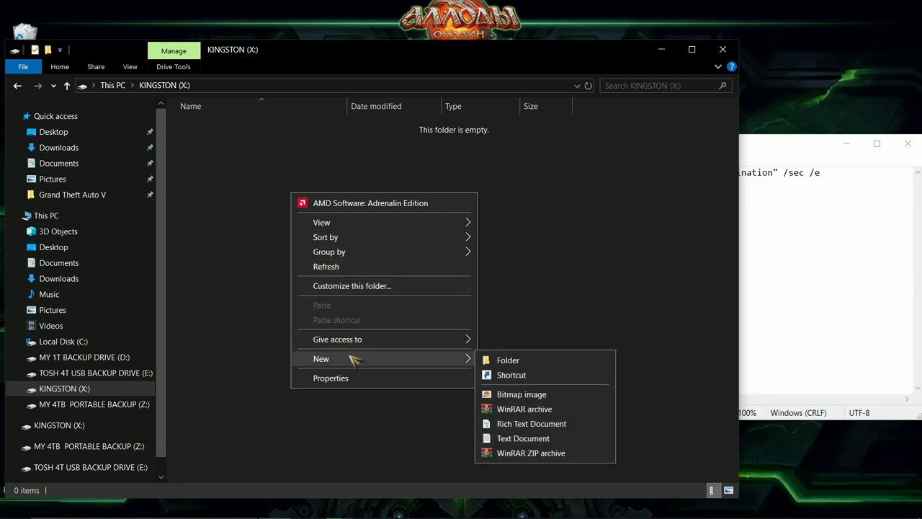
click(549, 366)
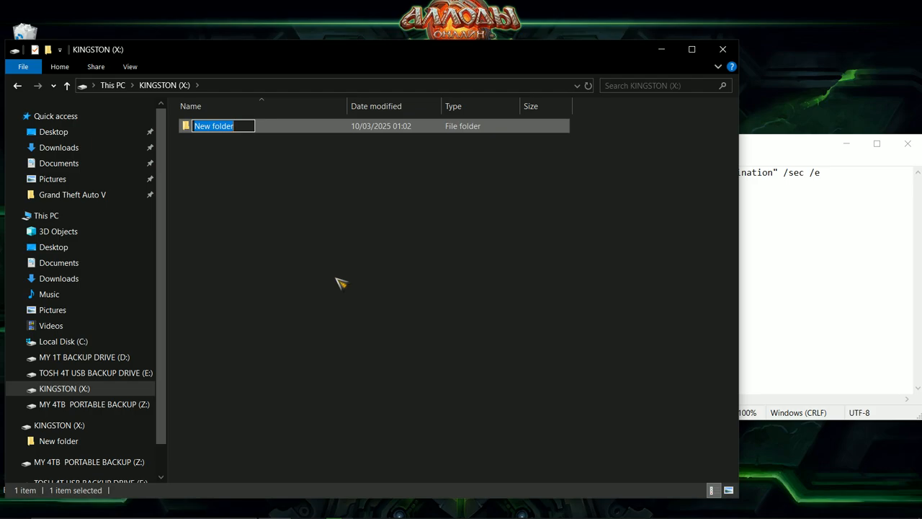
text(VL)
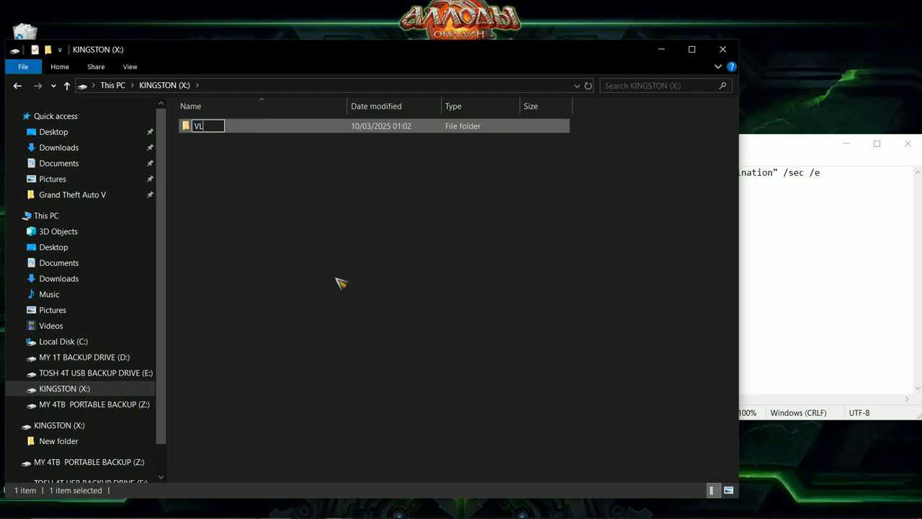
text(C PLAYER)
key(Return)
click(338, 284)
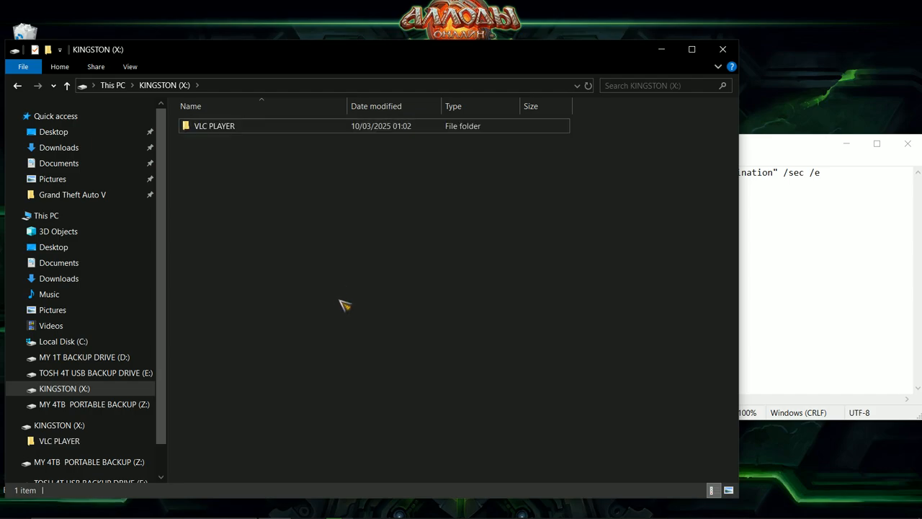
Copy the path of the VLC PLAYER folder on KINGSTON (X:) and paste it over the word "destination" in the Notepad robocopy command.
double_click(234, 127)
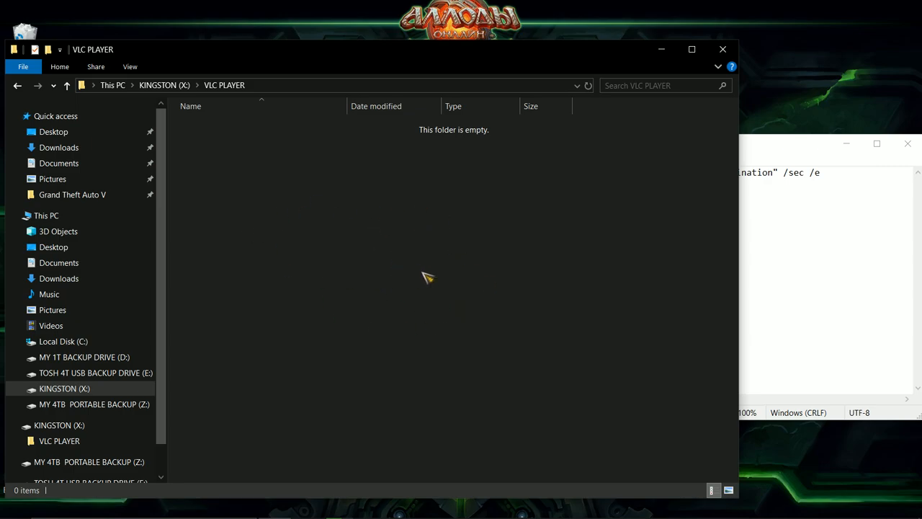
click(85, 85)
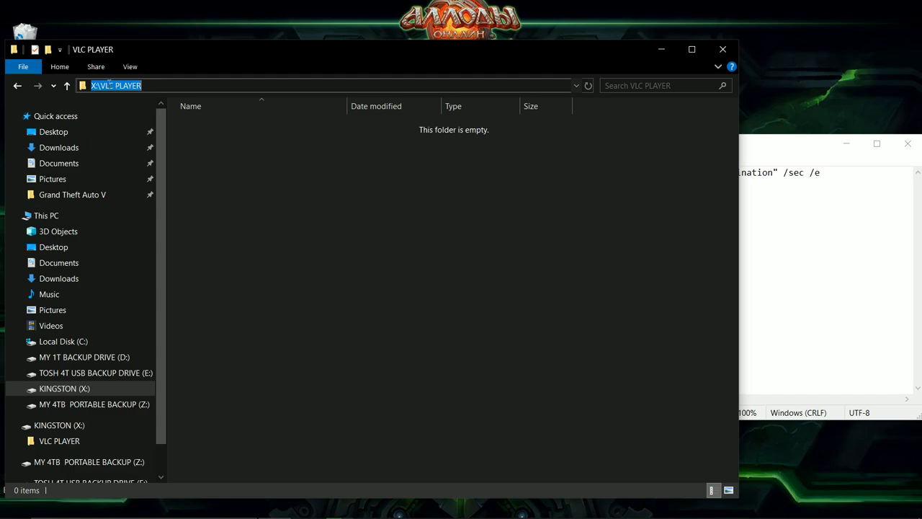
right_click(117, 86)
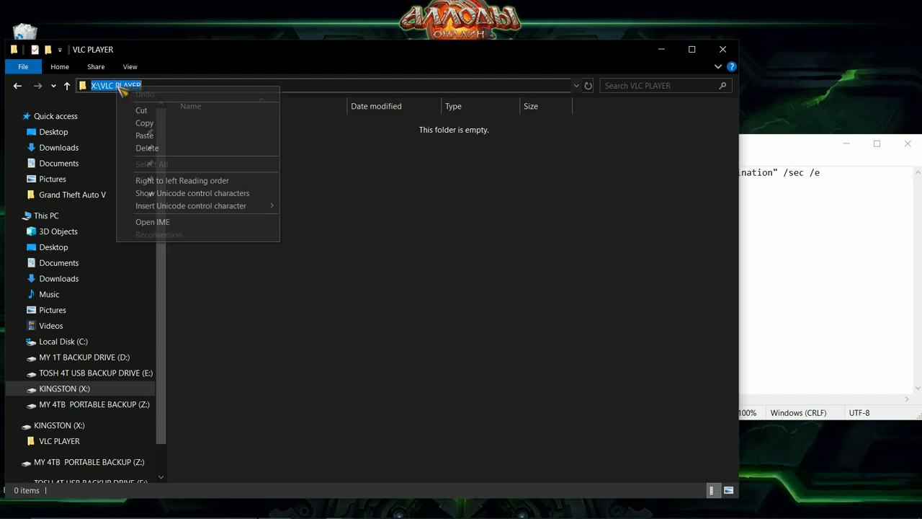
click(164, 127)
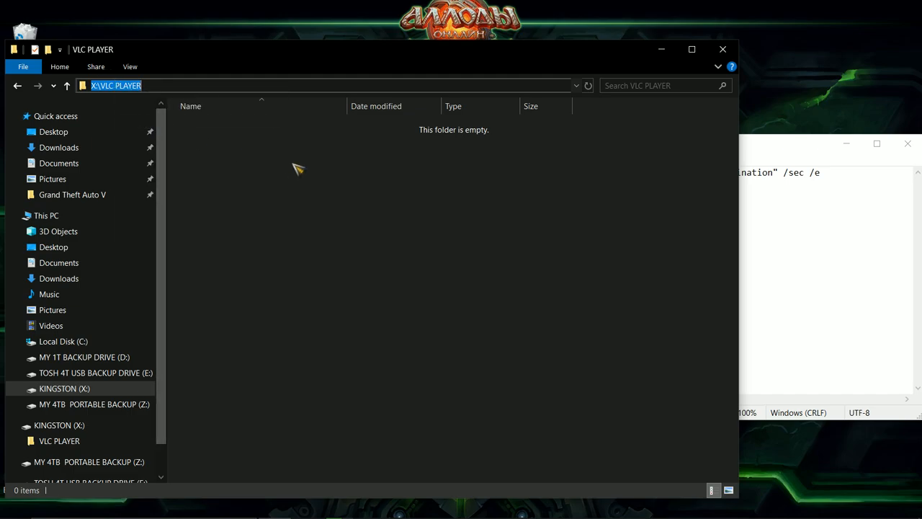
click(723, 49)
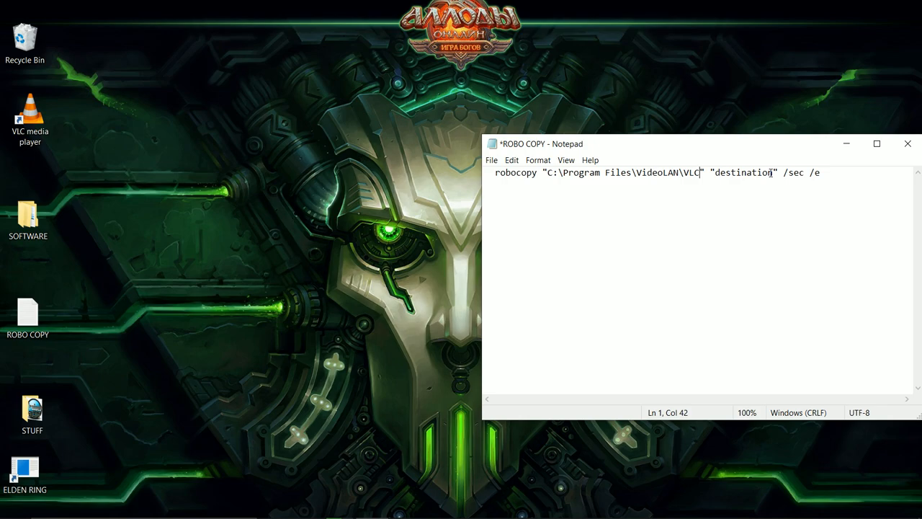
drag(770, 173, 715, 173)
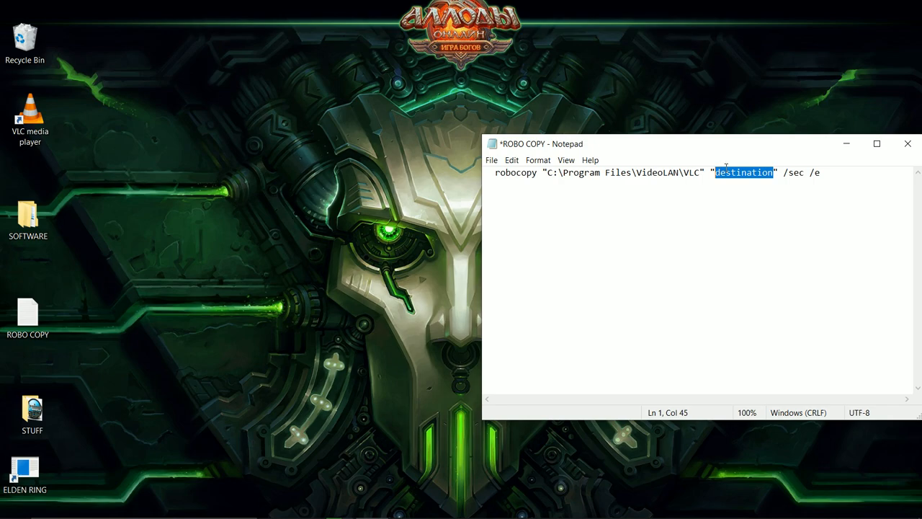
right_click(725, 173)
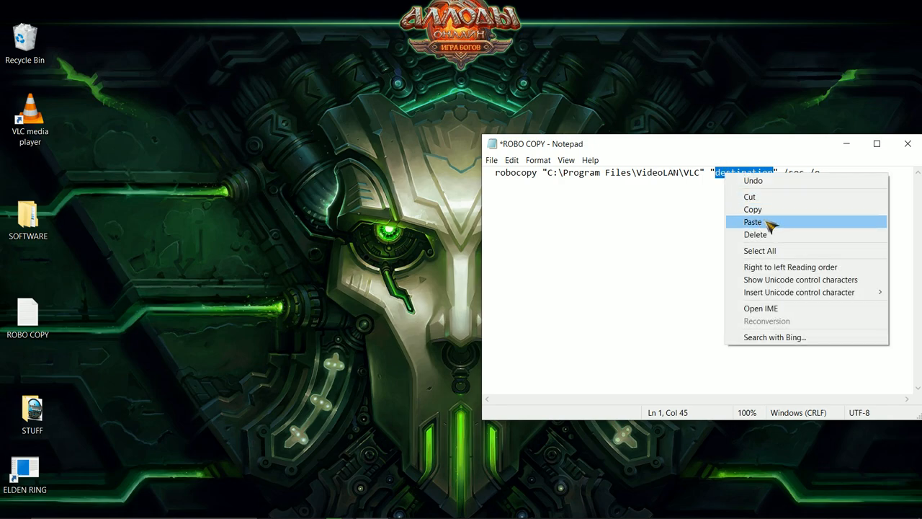
click(771, 225)
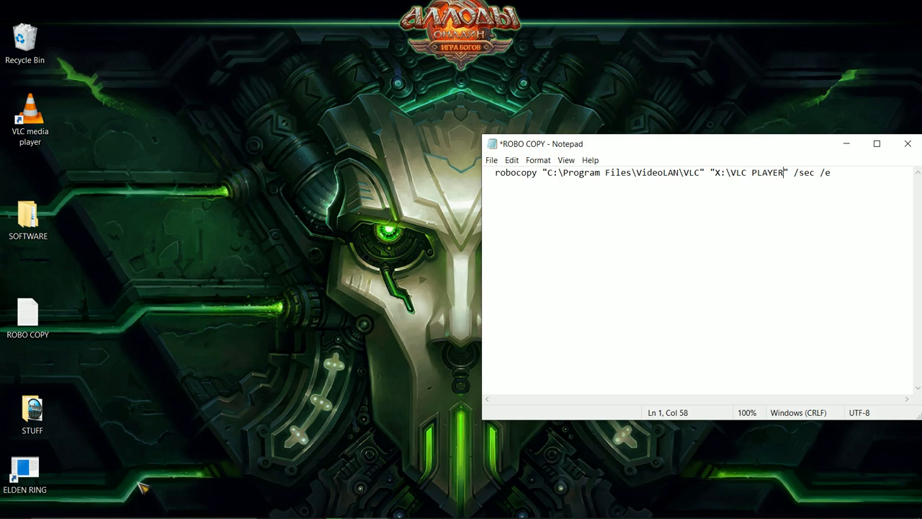
Search Windows for "CMD" and open Command Prompt as administrator.
click(126, 507)
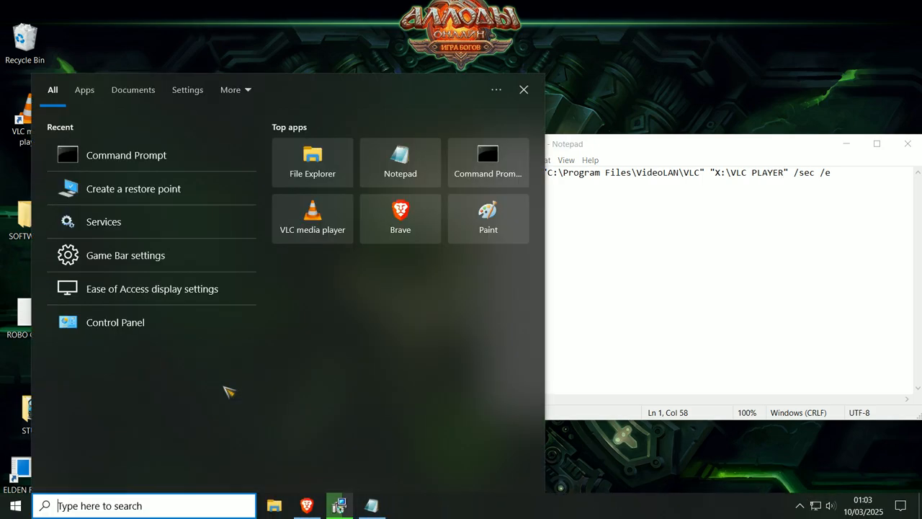
text(CMD)
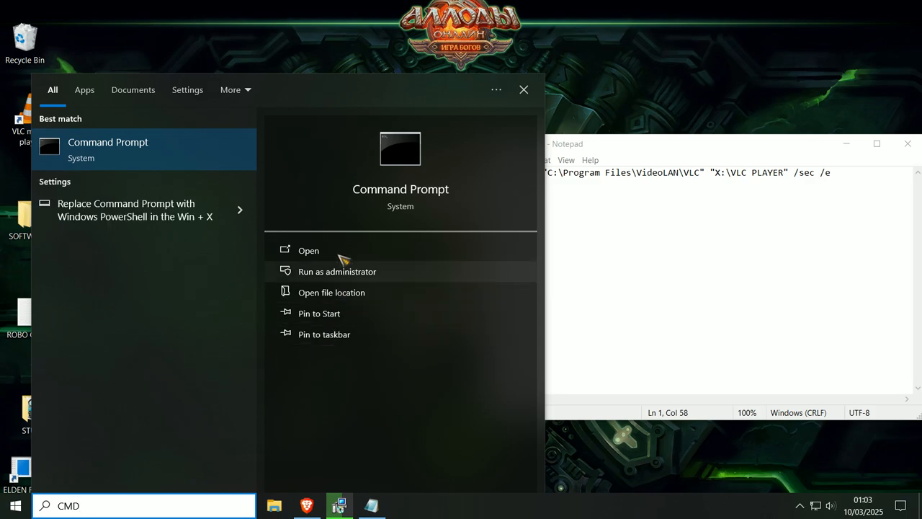
click(374, 275)
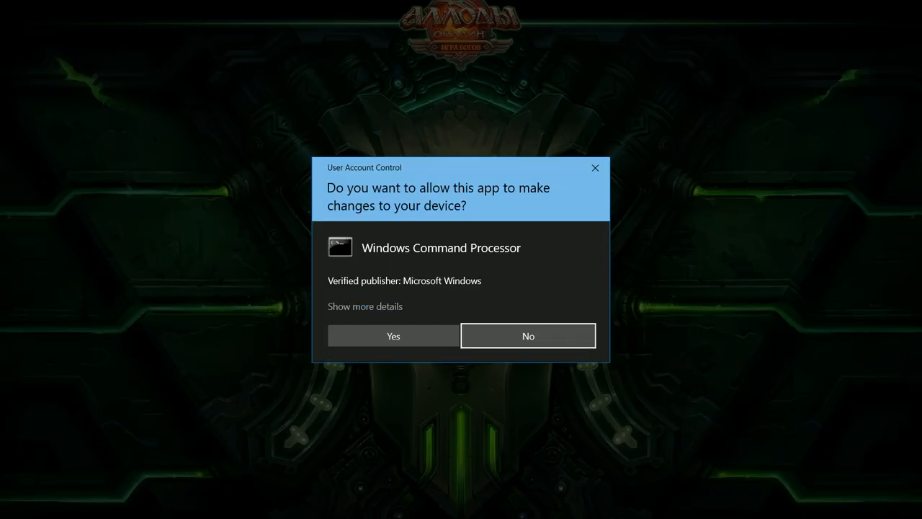
click(393, 336)
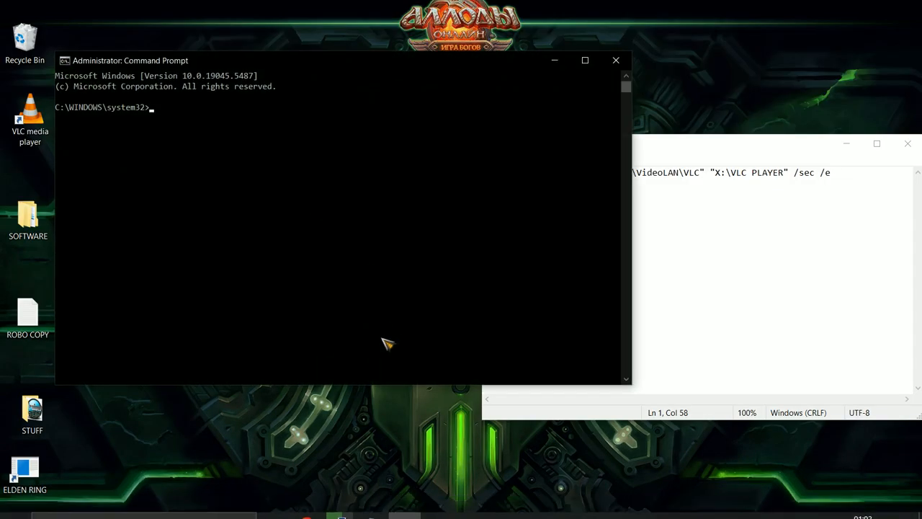
Copy the full robocopy command line from Notepad and paste it at the Command Prompt.
click(714, 279)
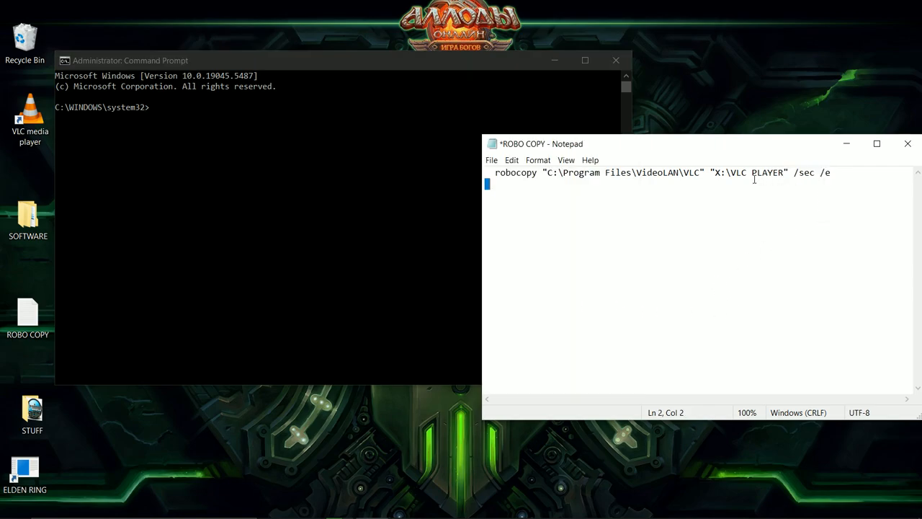
drag(831, 173, 491, 175)
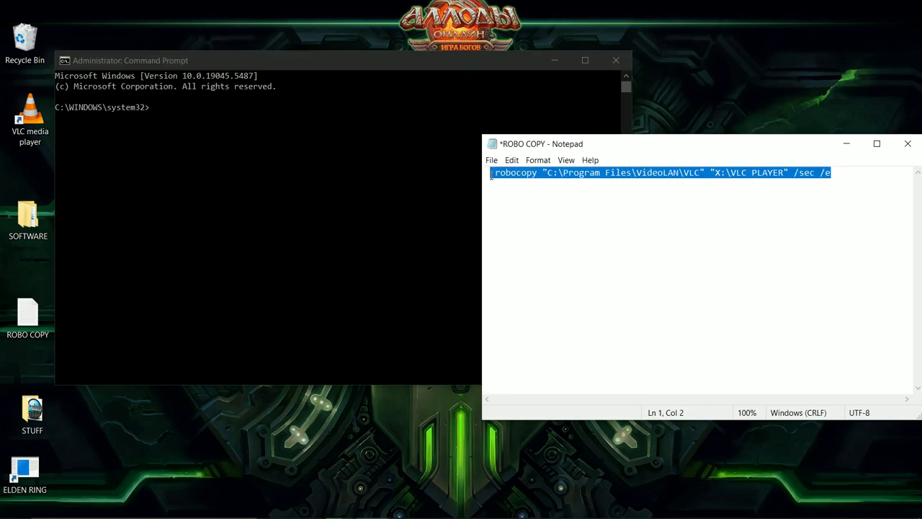
right_click(521, 173)
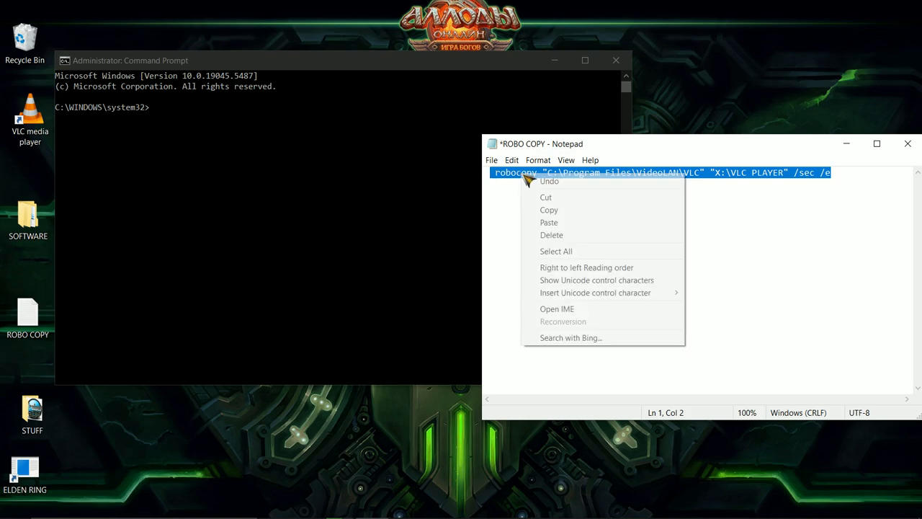
click(551, 210)
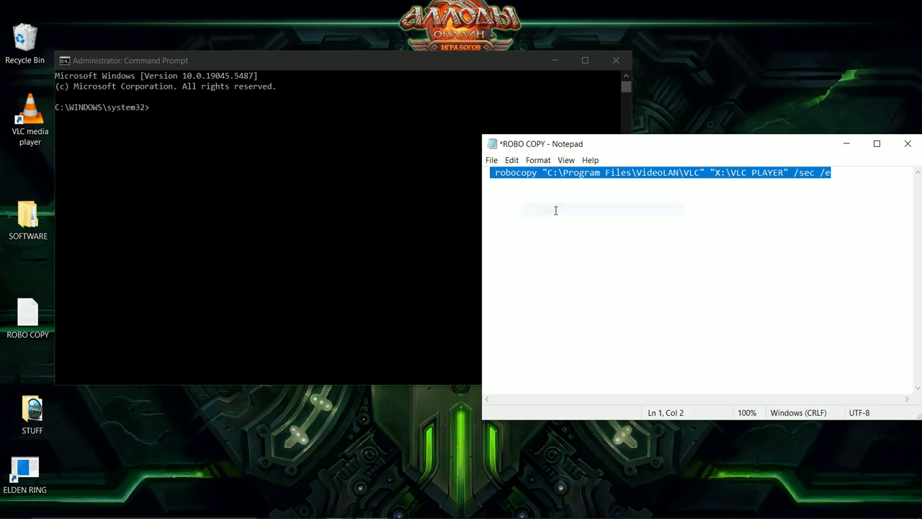
click(561, 248)
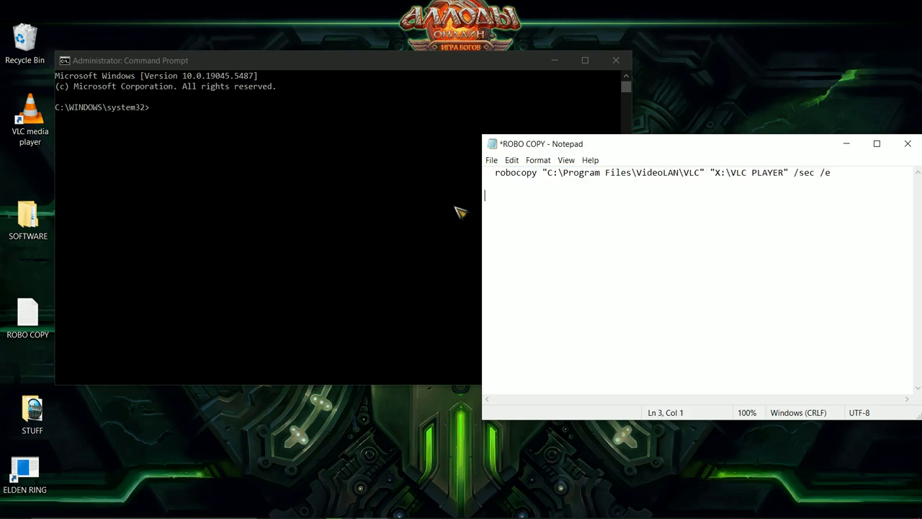
click(181, 114)
key(ctrl+v)
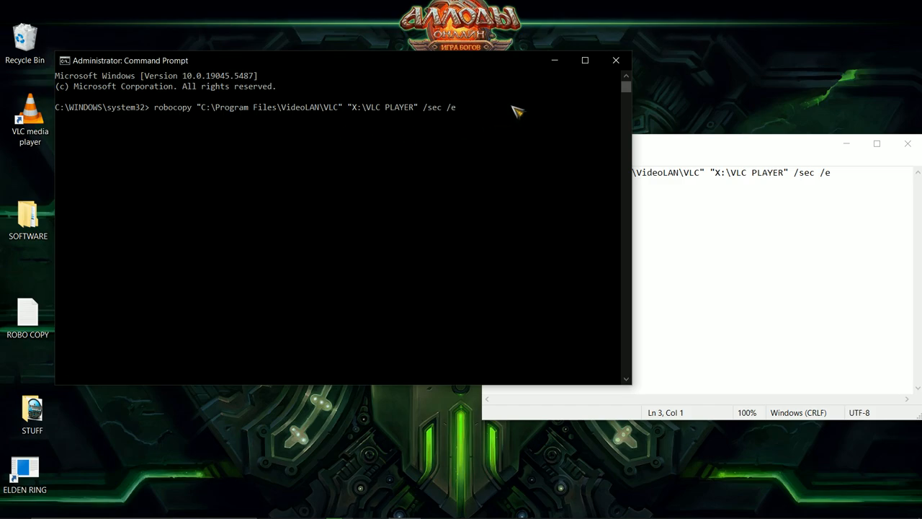
Close the ROBO COPY file in Notepad and run the pasted robocopy command.
click(909, 145)
click(501, 278)
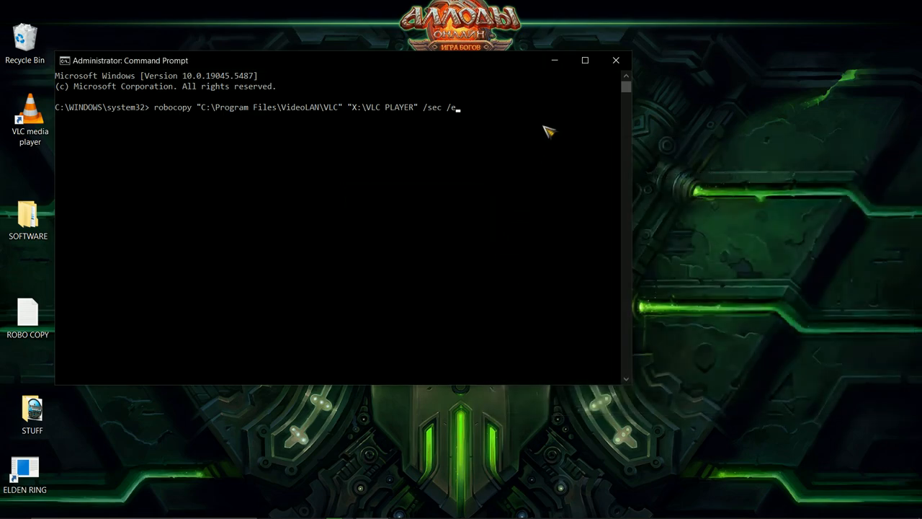
key(Return)
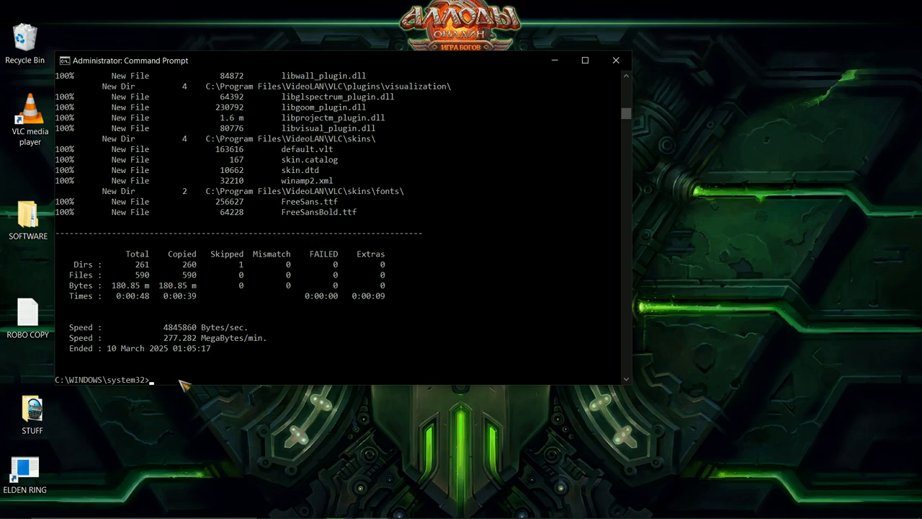
Paste and run the same robocopy command a second time, and close Command Prompt.
key(ctrl+v)
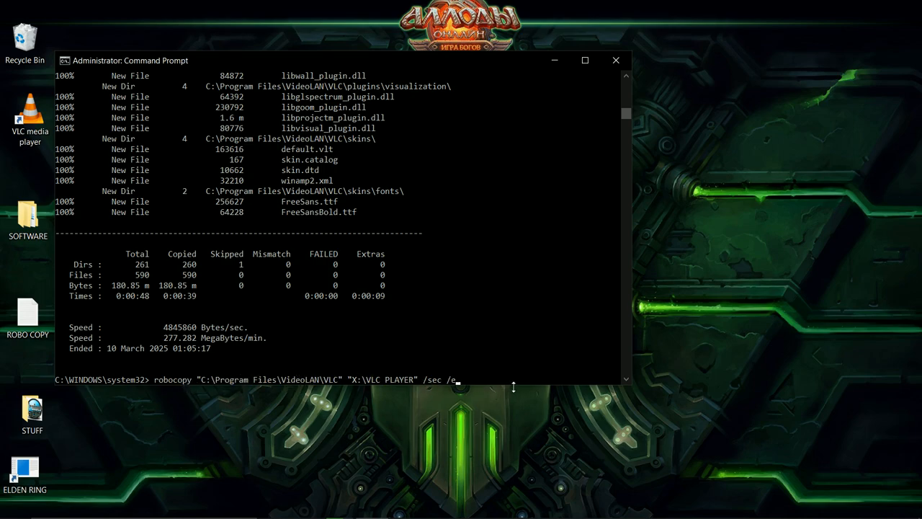
key(Return)
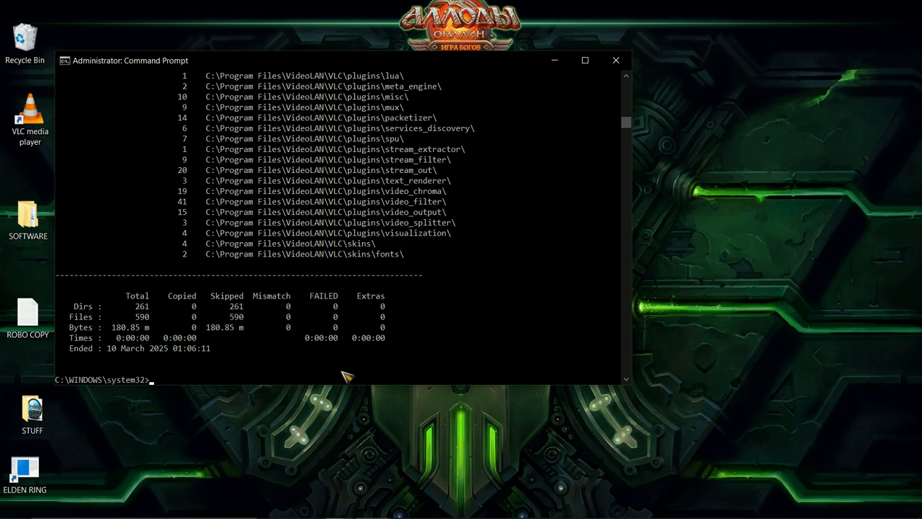
click(614, 62)
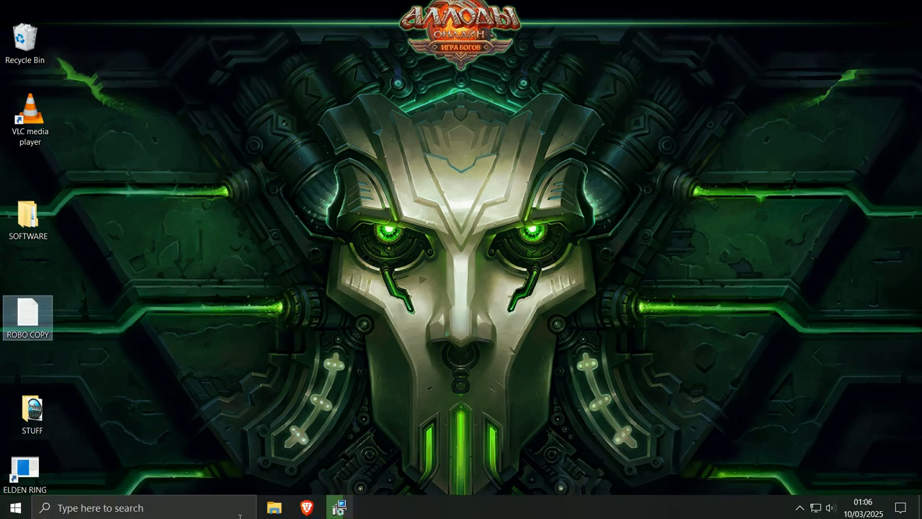
Open the VLC PLAYER folder on the KINGSTON (X:) drive in File Explorer to check the copied files.
click(275, 506)
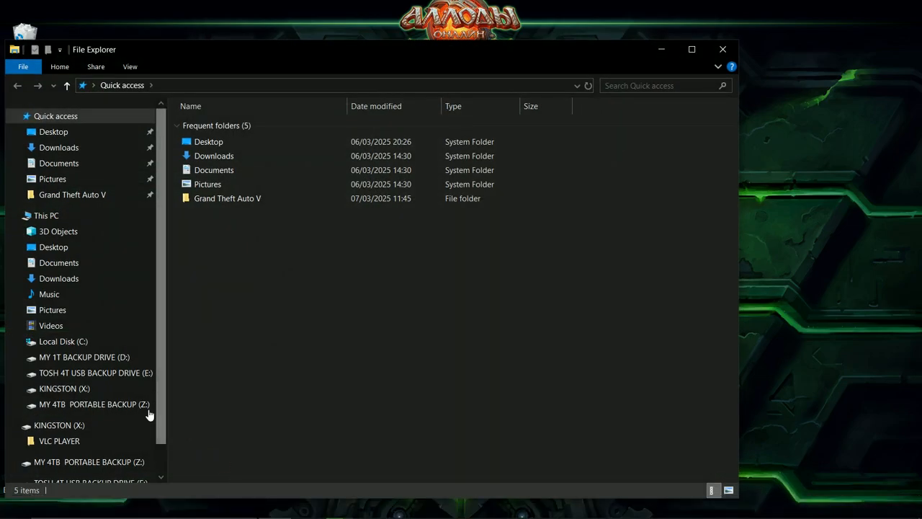
click(72, 429)
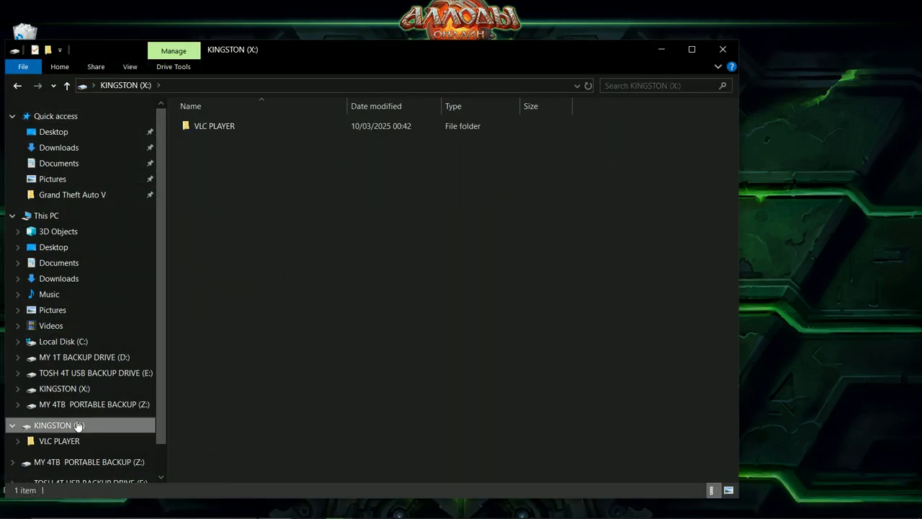
double_click(237, 128)
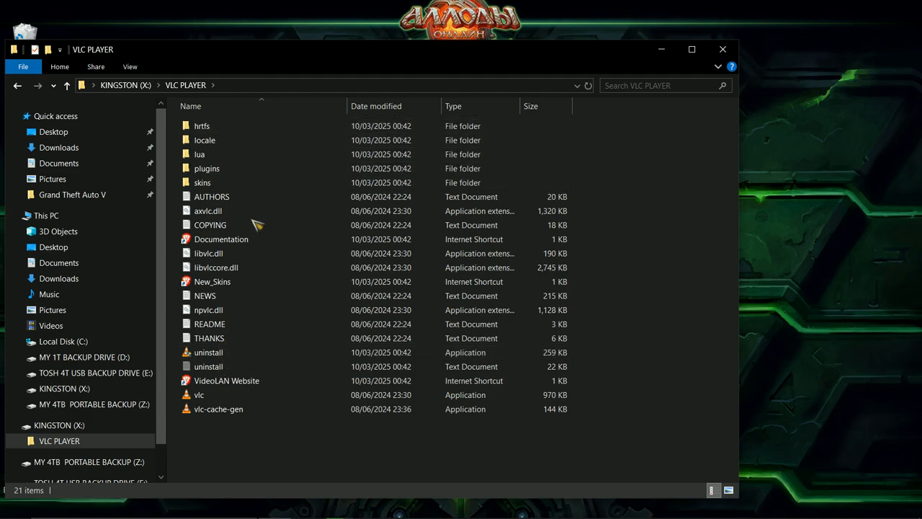
Launch the copied vlc application to test it, and close both VLC media player and File Explorer.
double_click(232, 396)
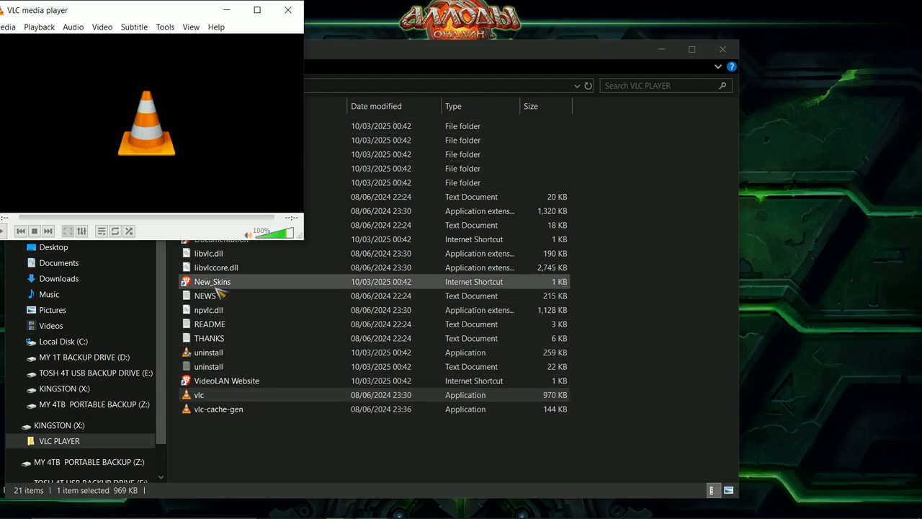
drag(112, 15, 561, 145)
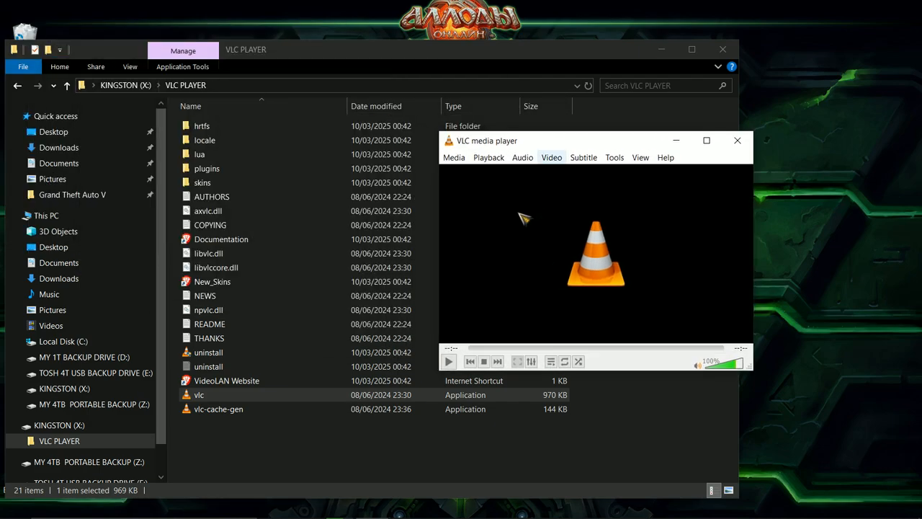
click(737, 142)
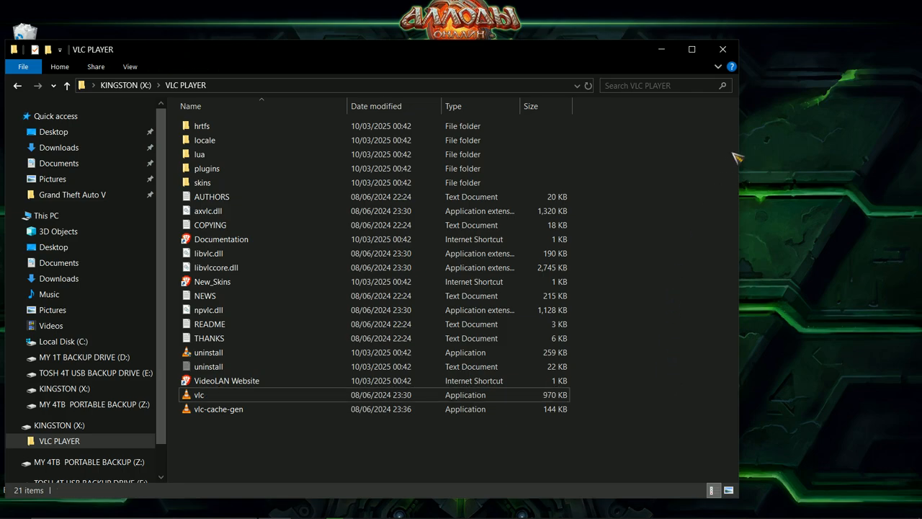
click(724, 49)
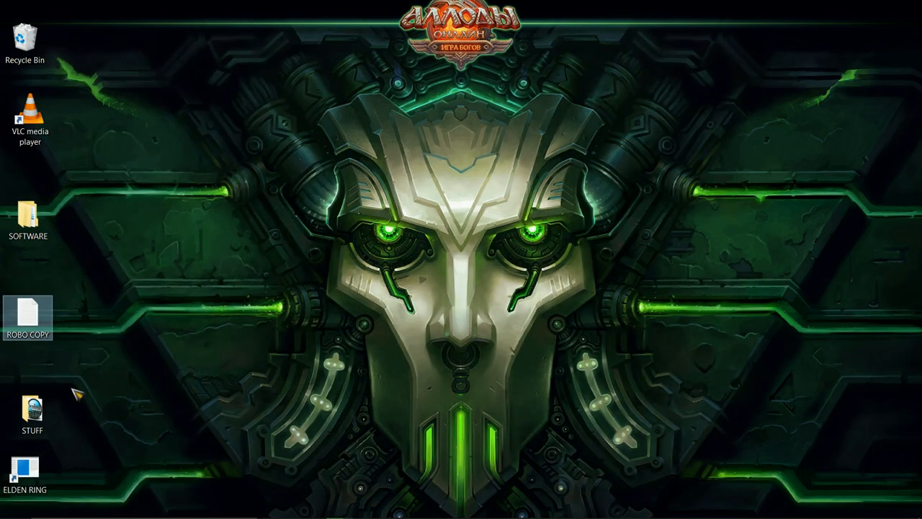
Open CCleaner and select VLC media player in its list of programs to remove.
click(16, 505)
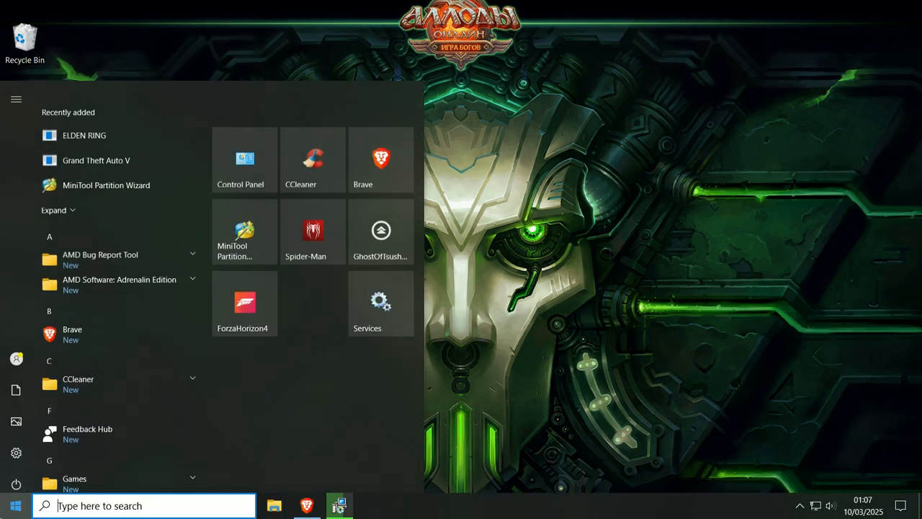
click(310, 148)
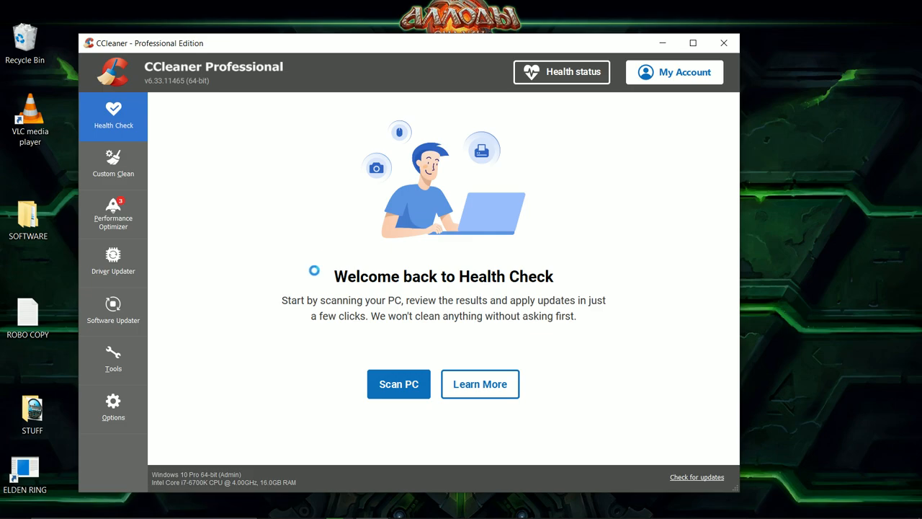
click(119, 371)
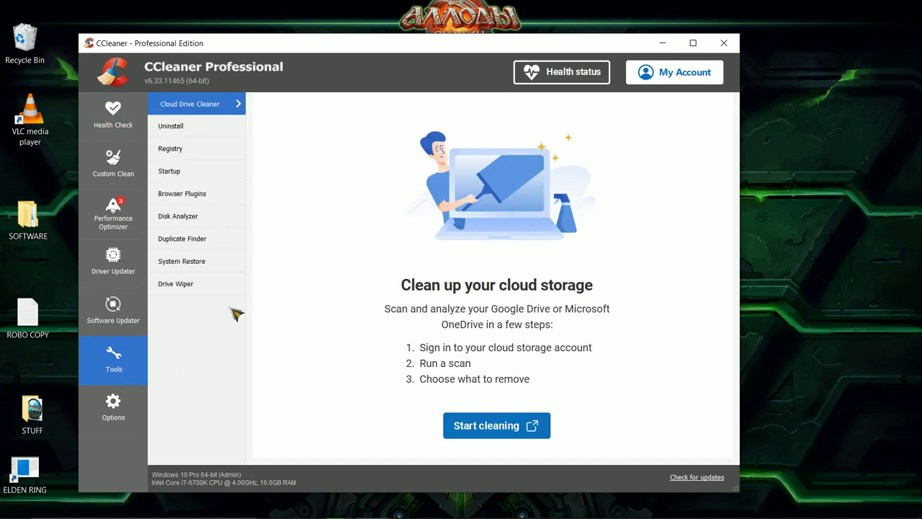
click(180, 128)
scroll(446, 208, down, 5)
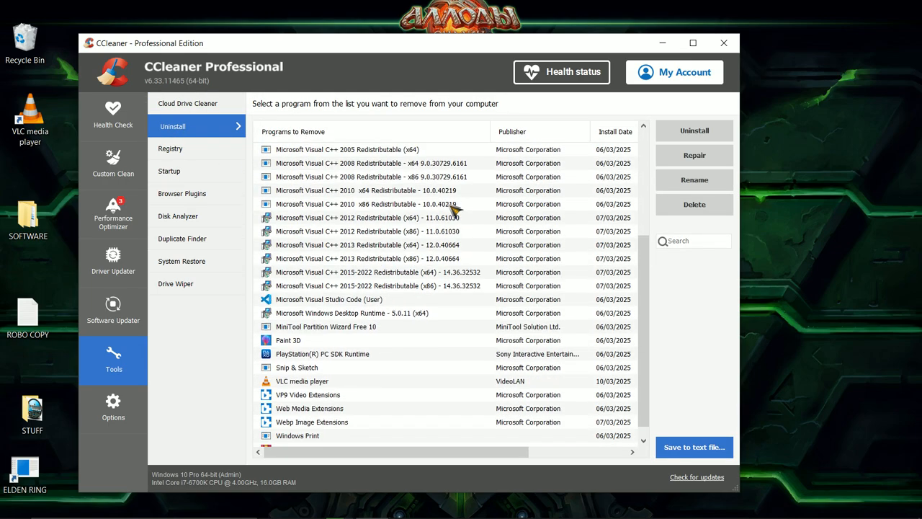
scroll(454, 207, down, 1)
click(309, 368)
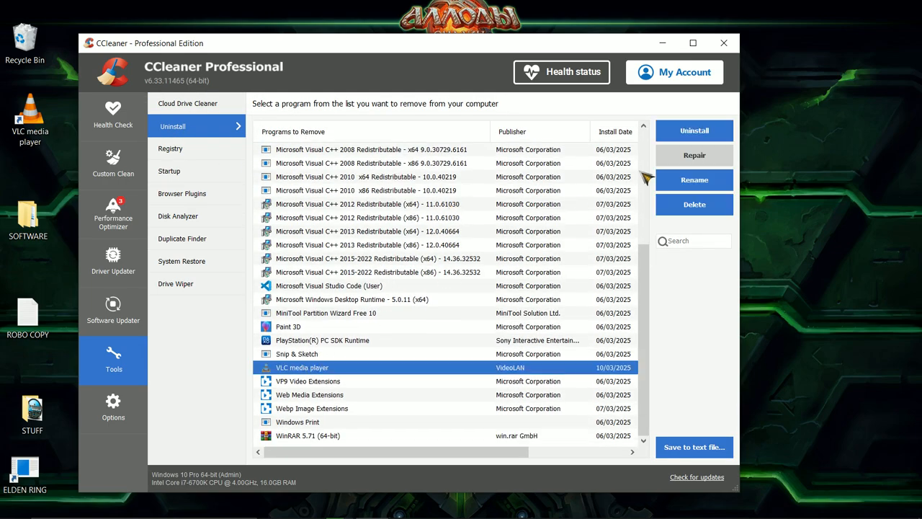
Uninstall VLC media player with the English uninstaller, including its preferences and cache, and close CCleaner.
click(695, 131)
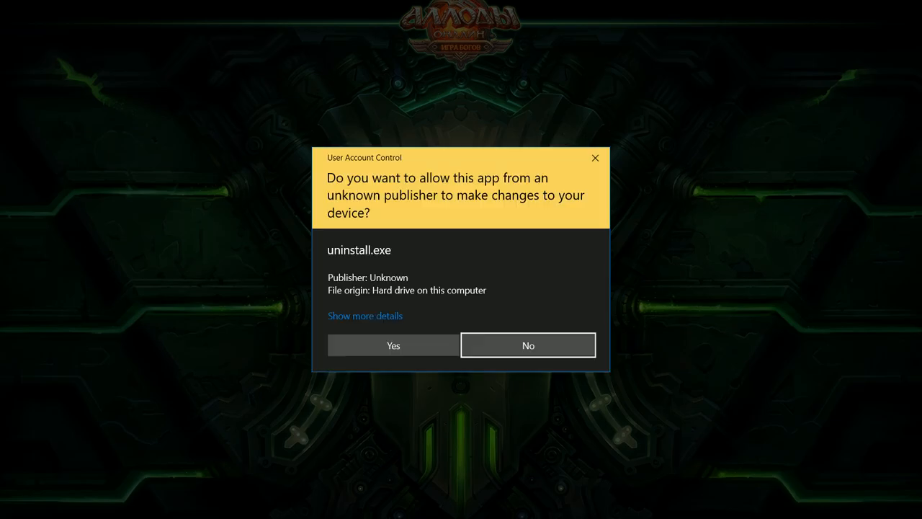
click(393, 347)
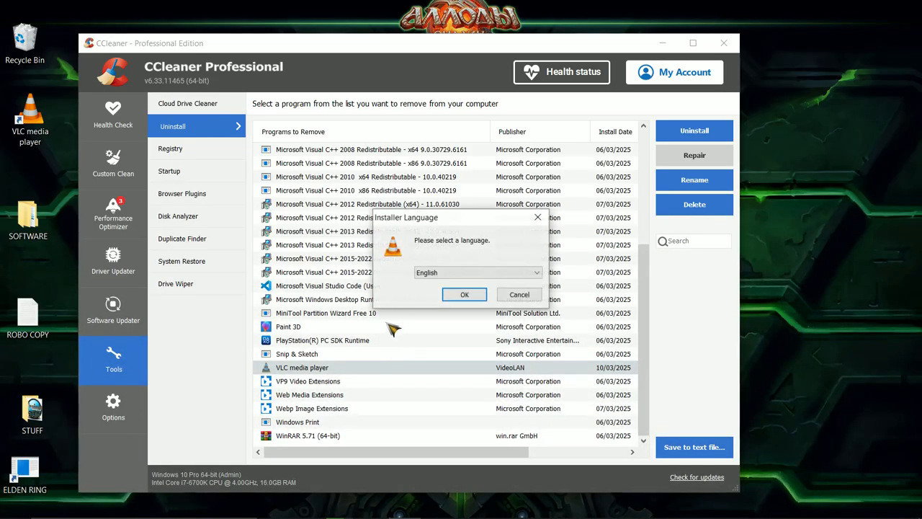
key(Return)
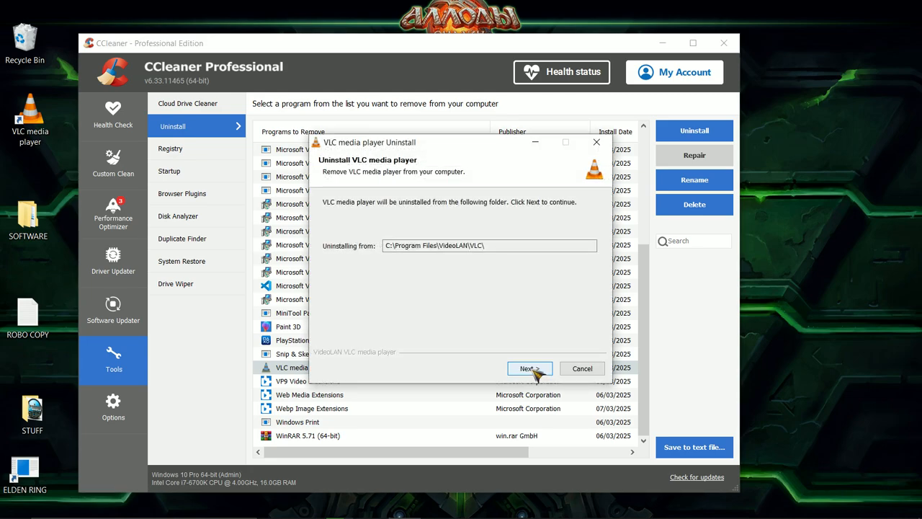
click(533, 368)
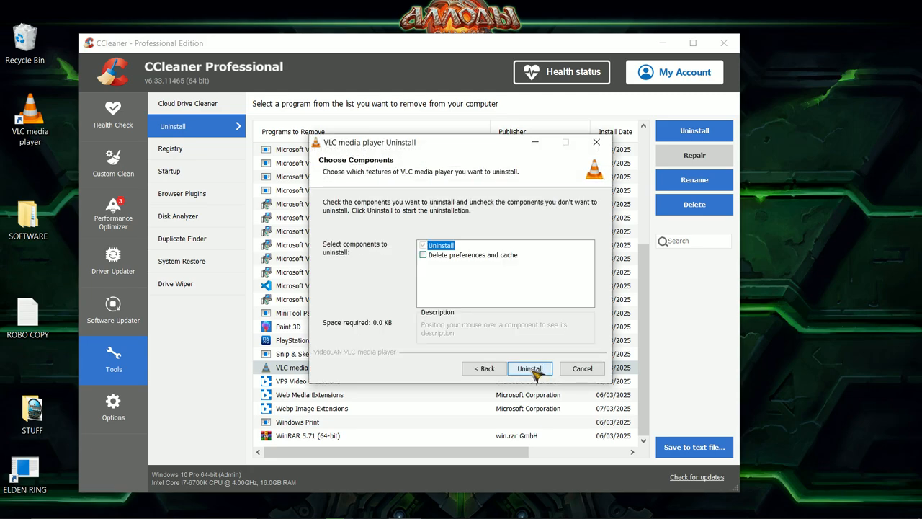
click(454, 257)
click(523, 369)
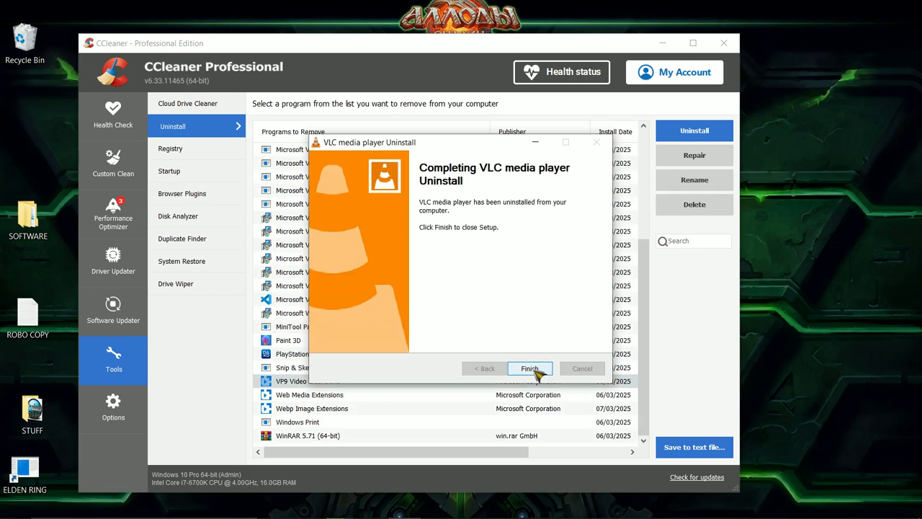
click(538, 373)
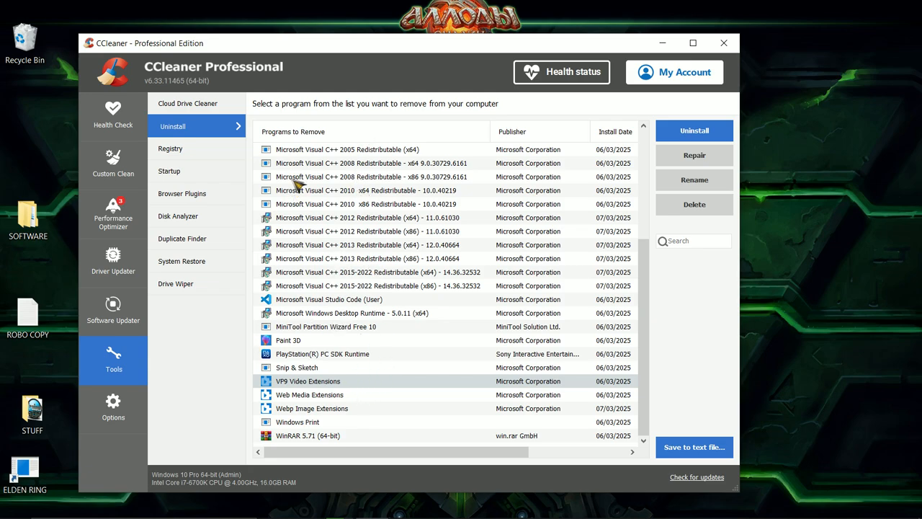
click(724, 43)
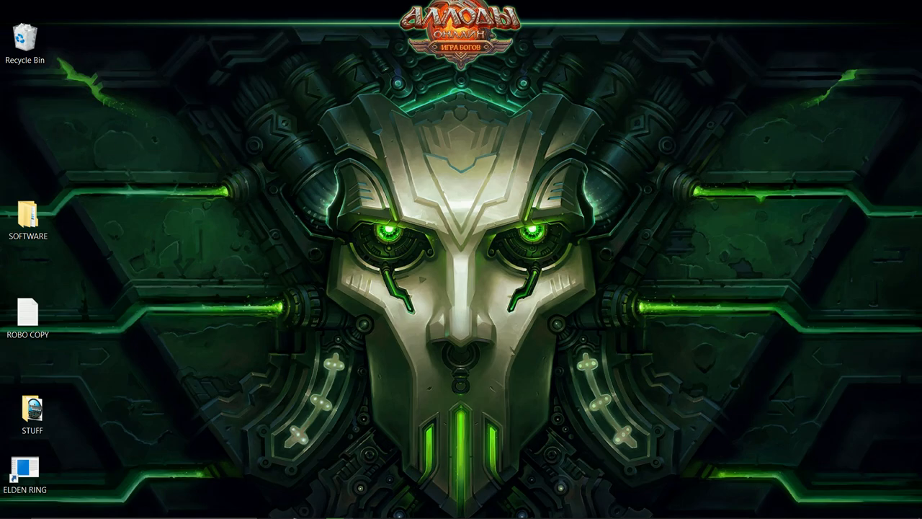
Open the VideoLAN folder in Program Files on Local Disk (C:) to check for leftover files.
mouse_move(272, 497)
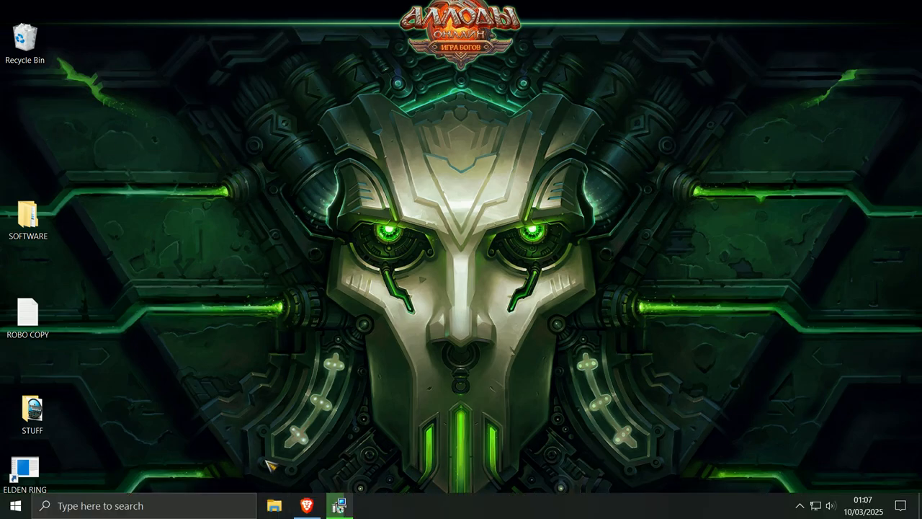
click(276, 506)
click(70, 218)
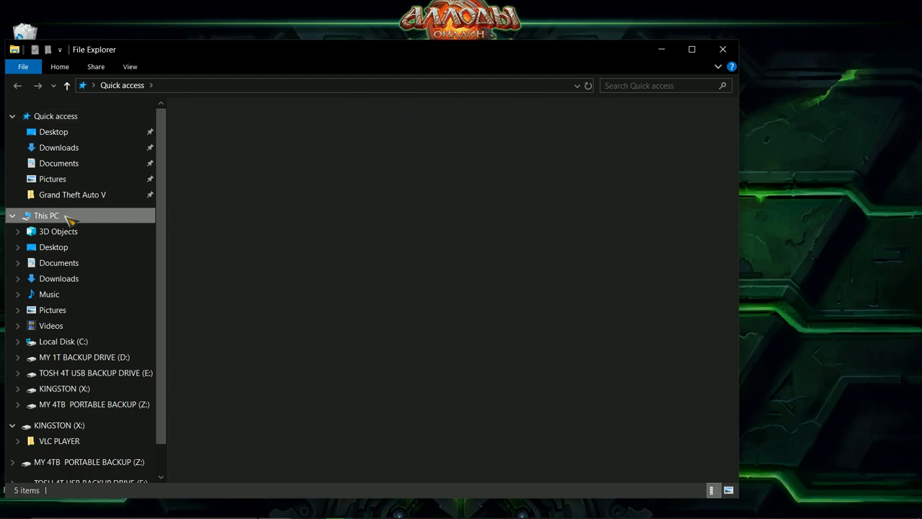
double_click(276, 268)
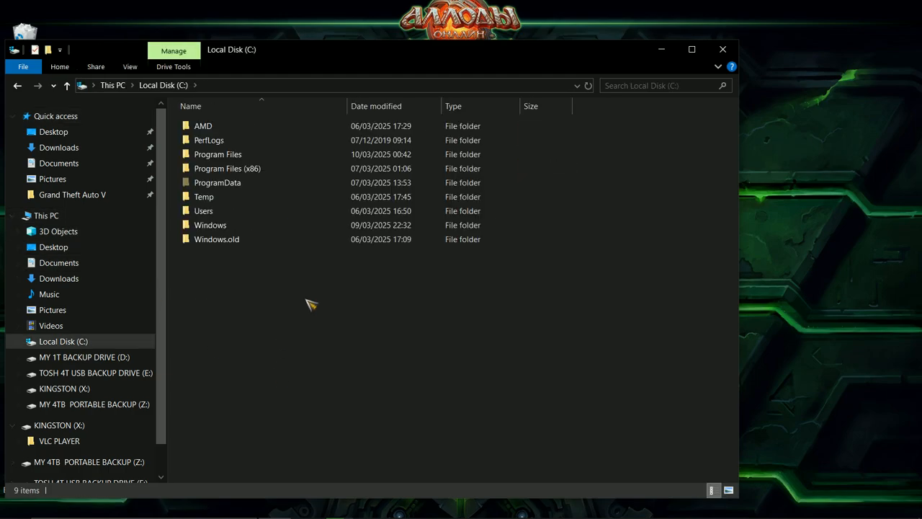
double_click(215, 154)
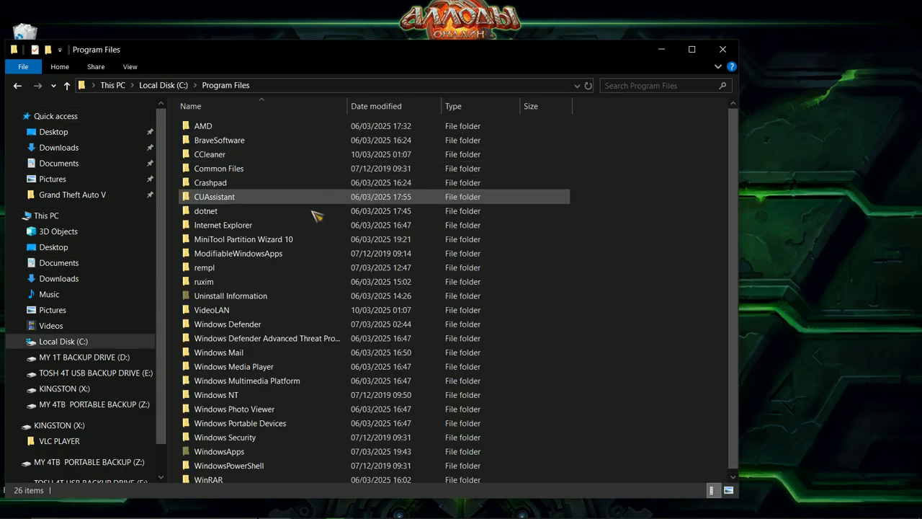
scroll(339, 235, down, 1)
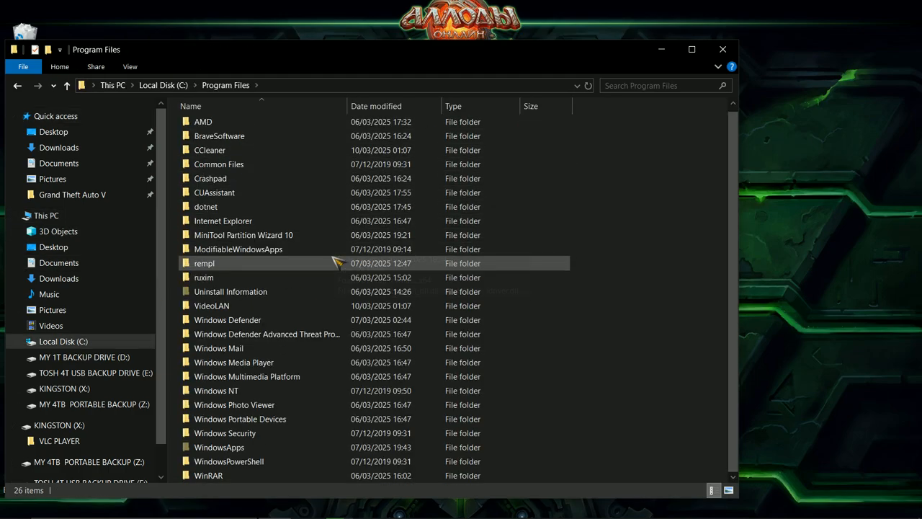
double_click(233, 306)
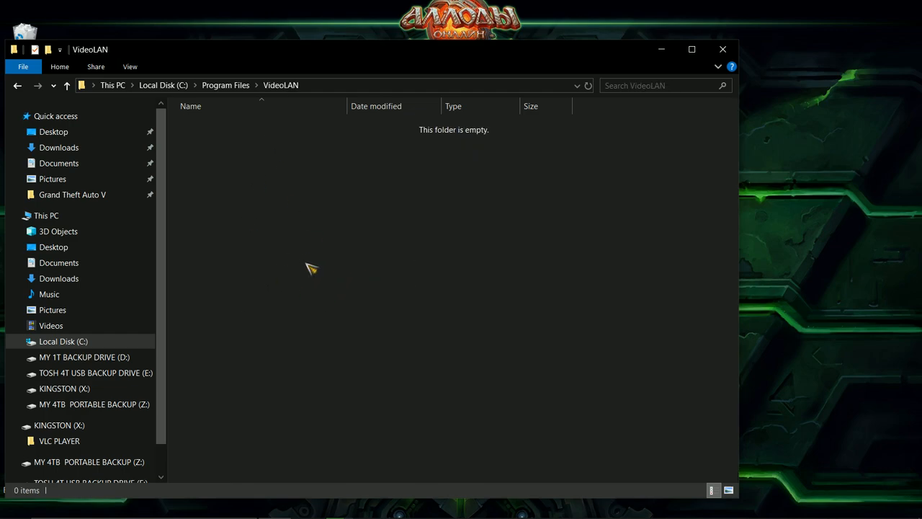
Delete the leftover VideoLAN folder from Program Files and close File Explorer.
click(18, 89)
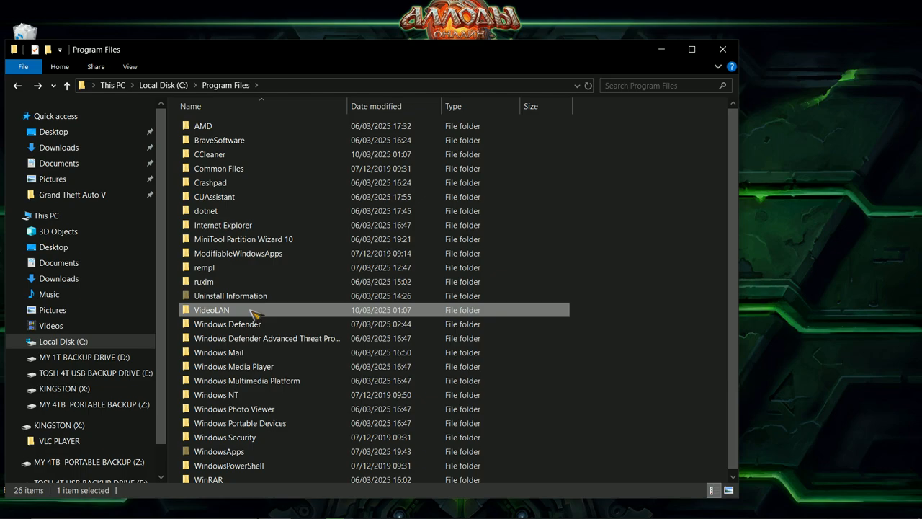
right_click(252, 310)
click(294, 267)
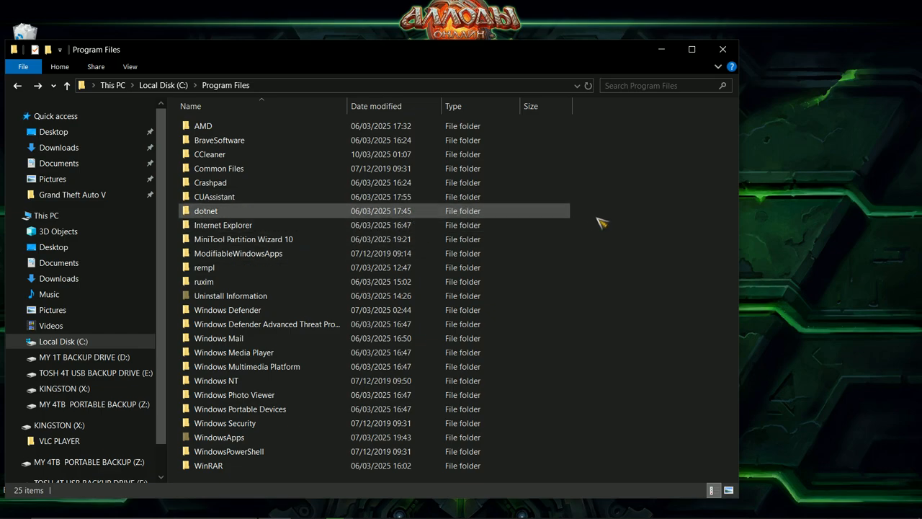
click(722, 49)
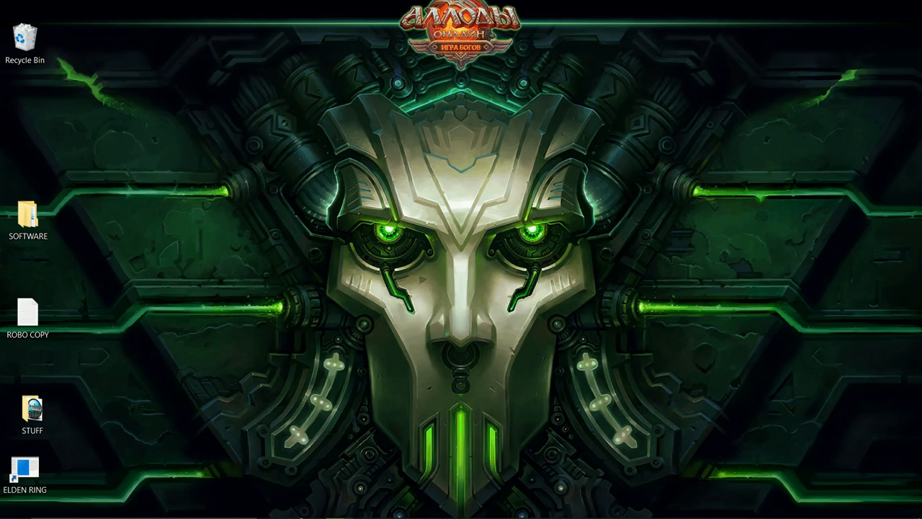
Launch vlc from the VLC PLAYER folder on KINGSTON (X:) and disable metadata network access and regular update checks.
click(274, 505)
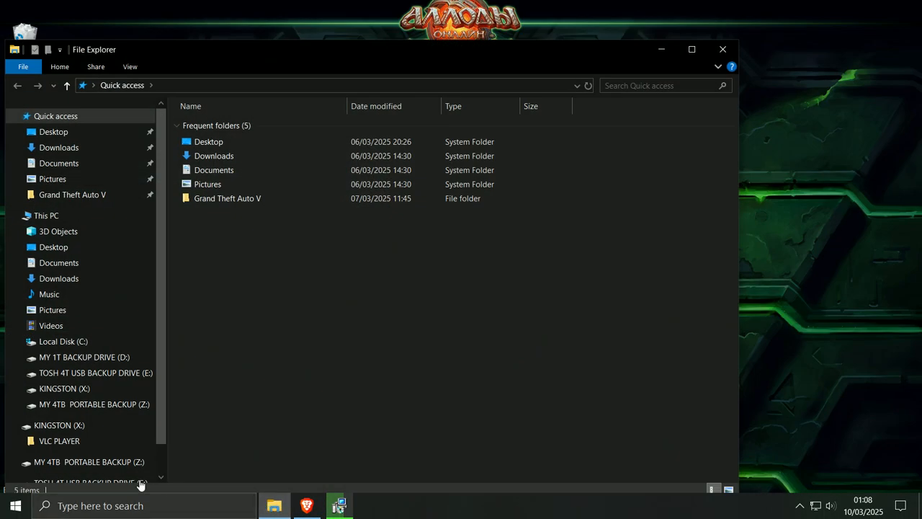
click(92, 425)
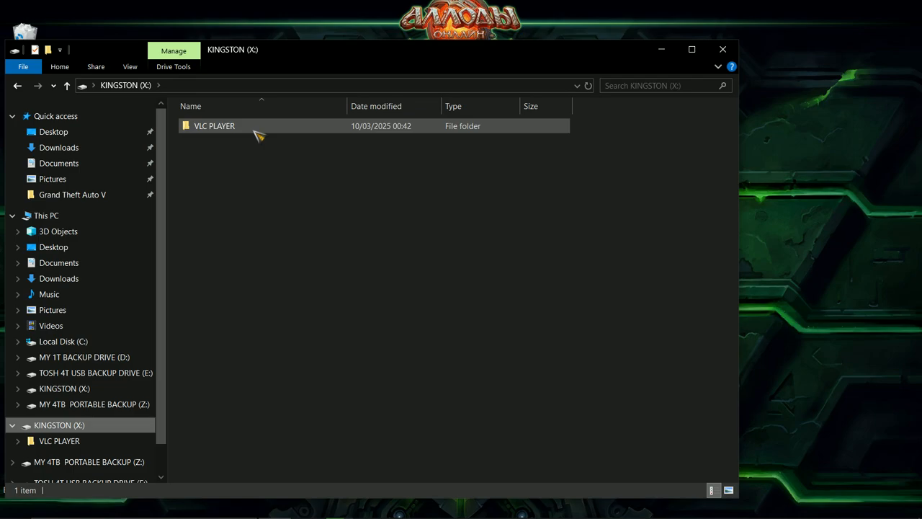
double_click(257, 134)
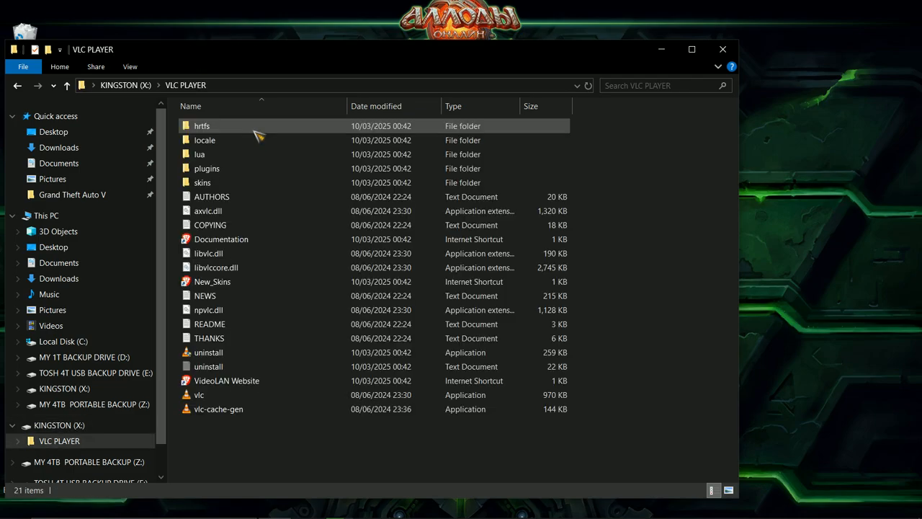
double_click(223, 394)
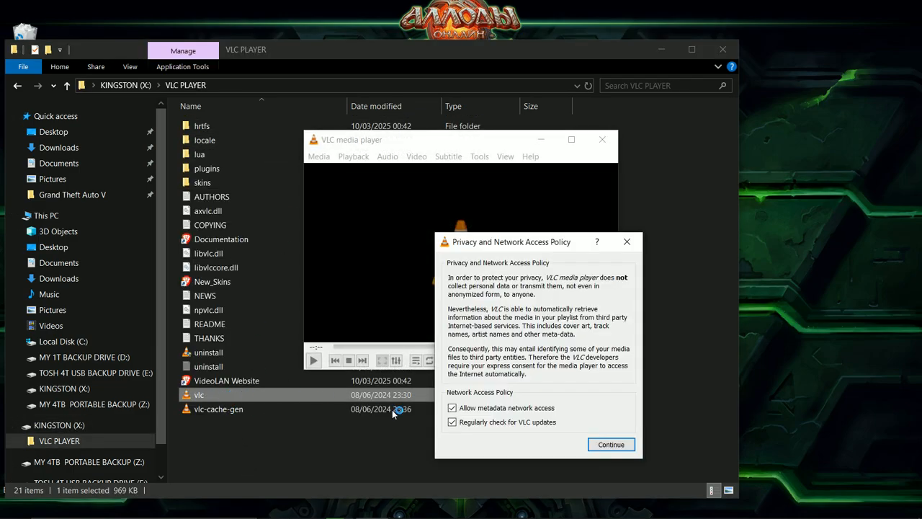
click(452, 423)
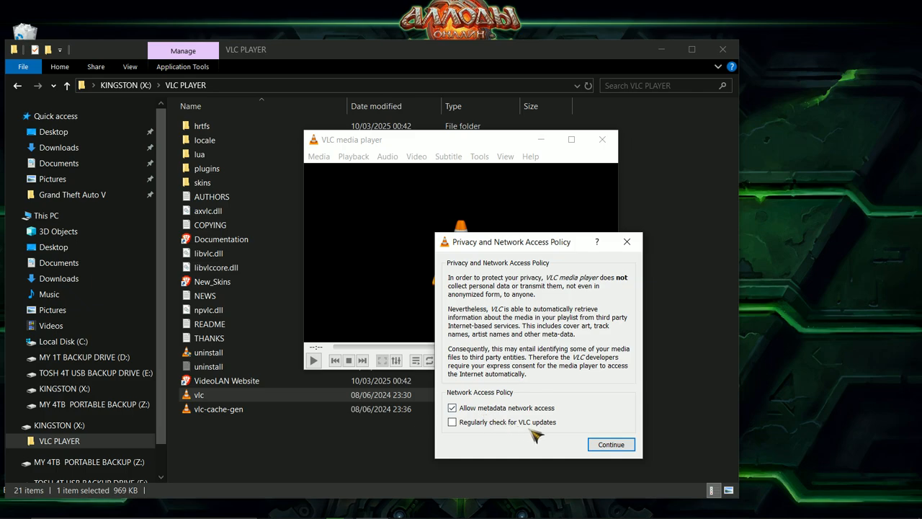
click(452, 407)
click(611, 444)
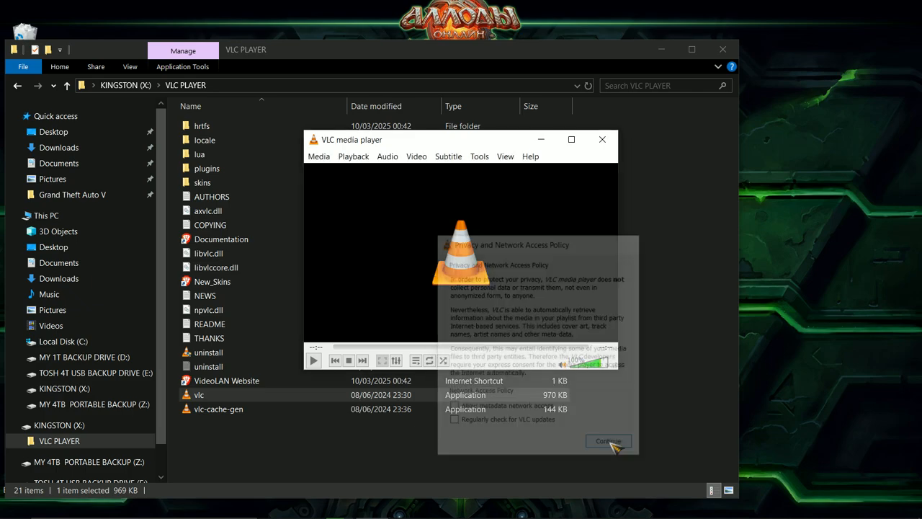
Move the VLC window aside to check the copied player, and close both VLC media player and File Explorer.
drag(456, 142, 659, 195)
click(800, 195)
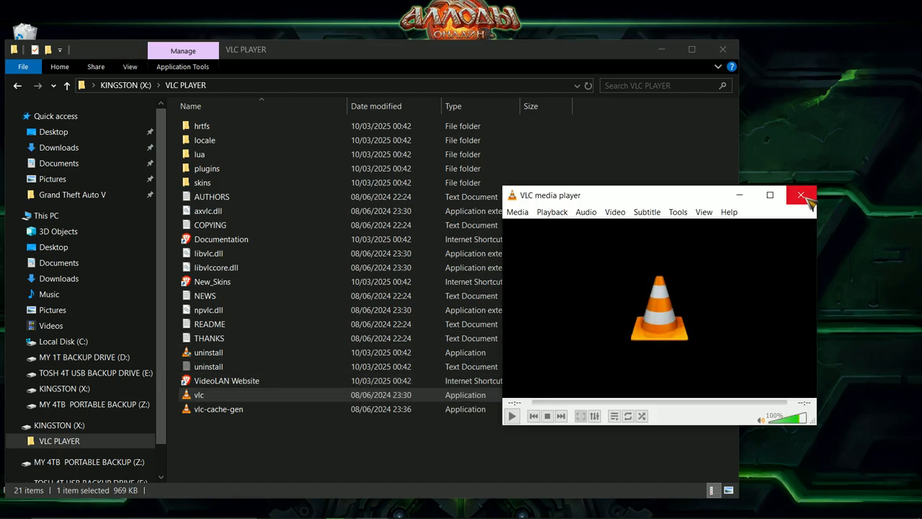
click(805, 198)
click(374, 456)
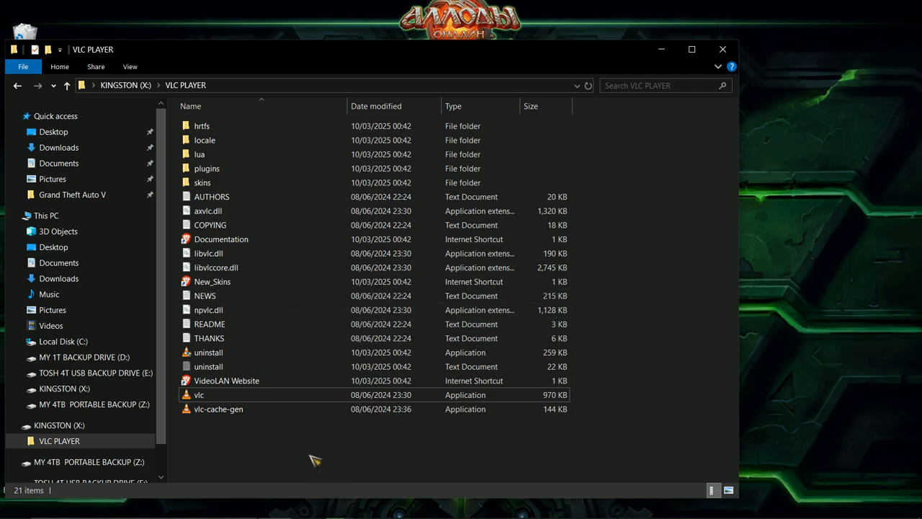
click(724, 49)
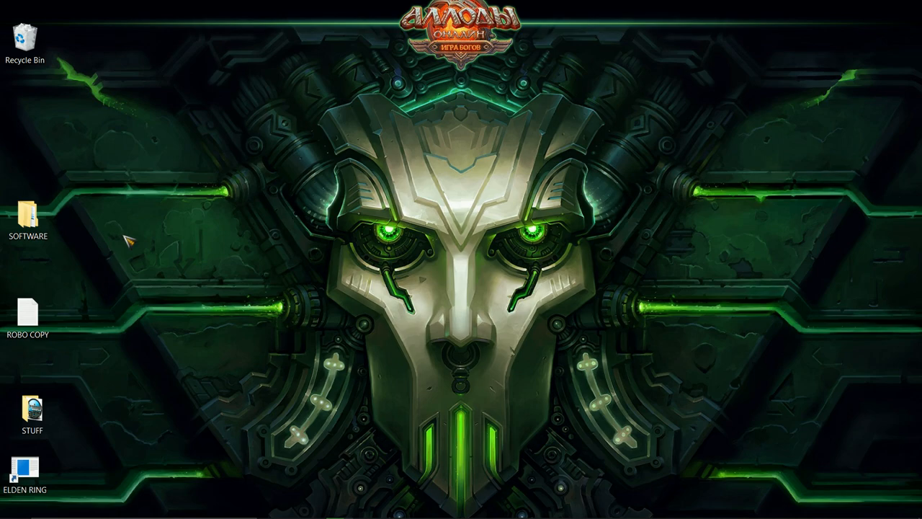
Open the ROBO COPY file from the desktop in Notepad.
double_click(32, 328)
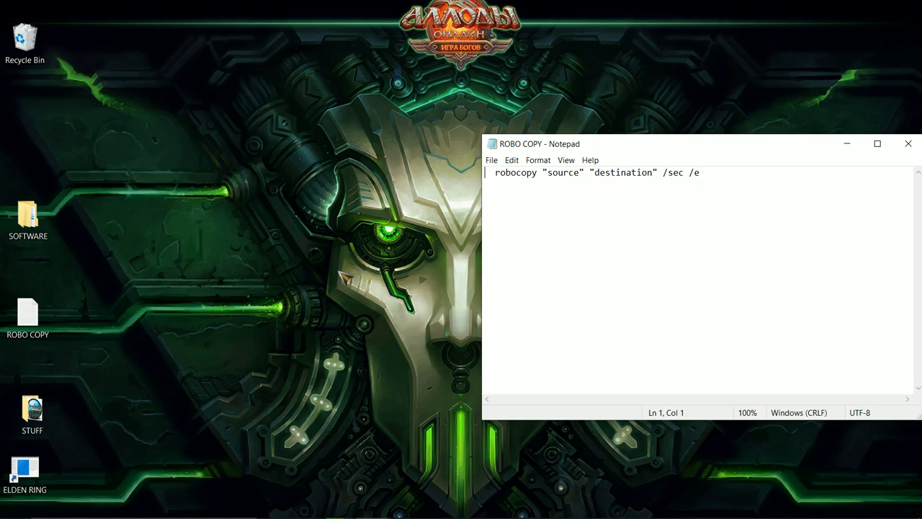
click(284, 237)
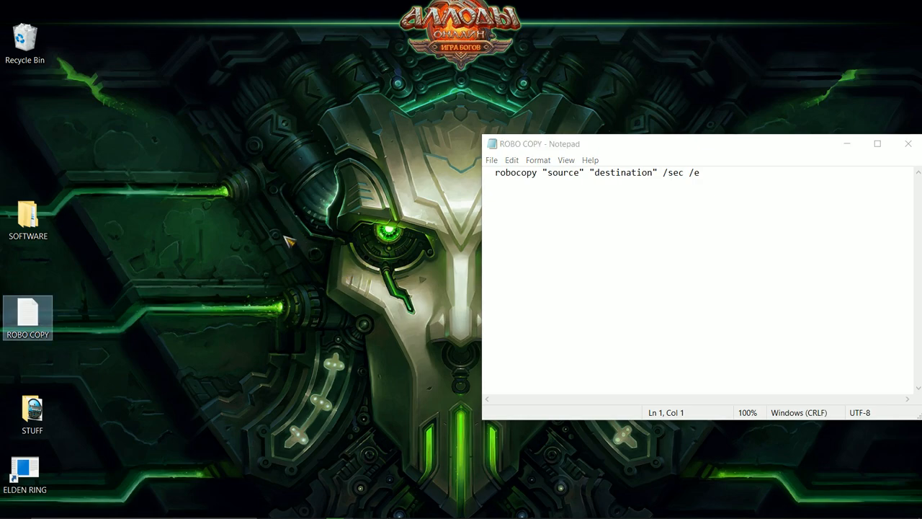
right_click(285, 237)
mouse_move(336, 350)
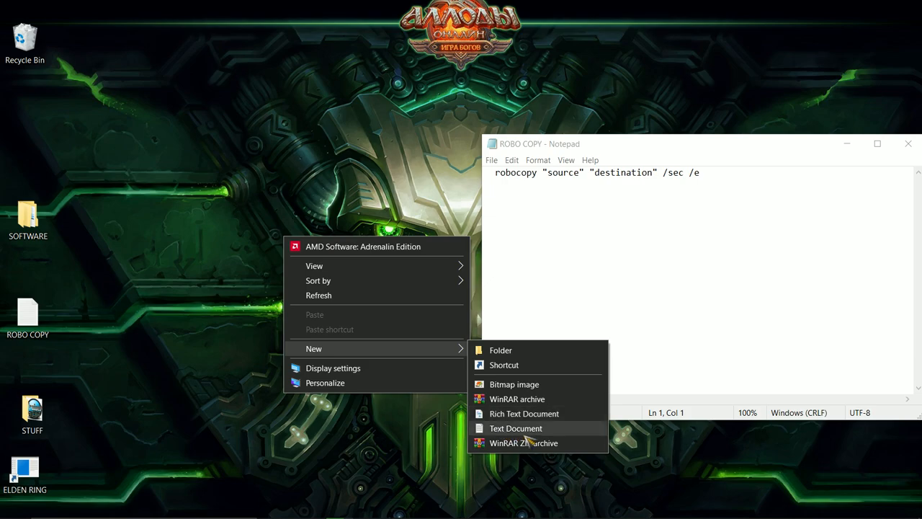
click(350, 442)
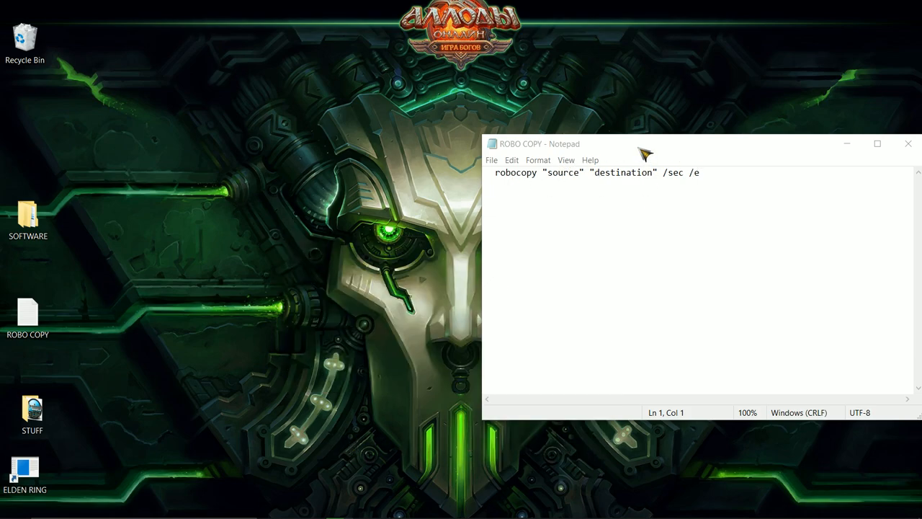
Reposition the ROBO COPY window to review the robocopy command template, and close Notepad.
drag(640, 149, 560, 158)
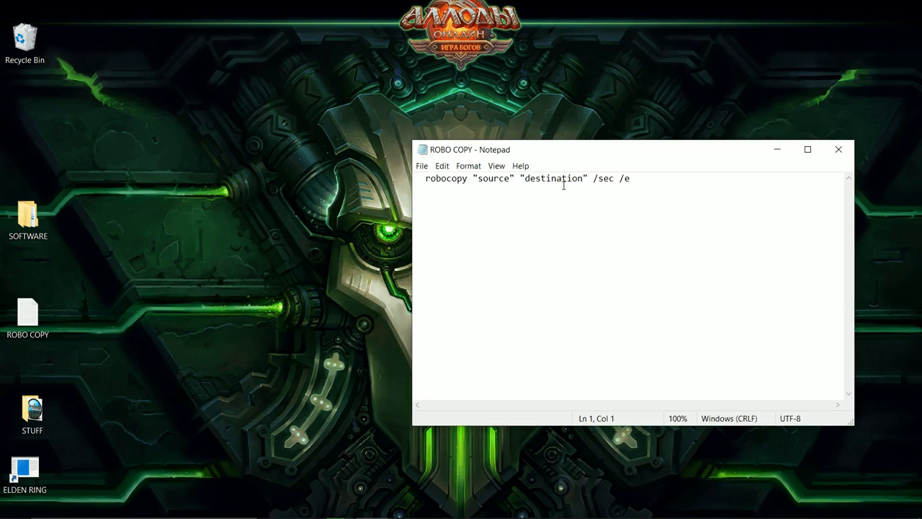
mouse_move(228, 512)
drag(611, 152, 605, 133)
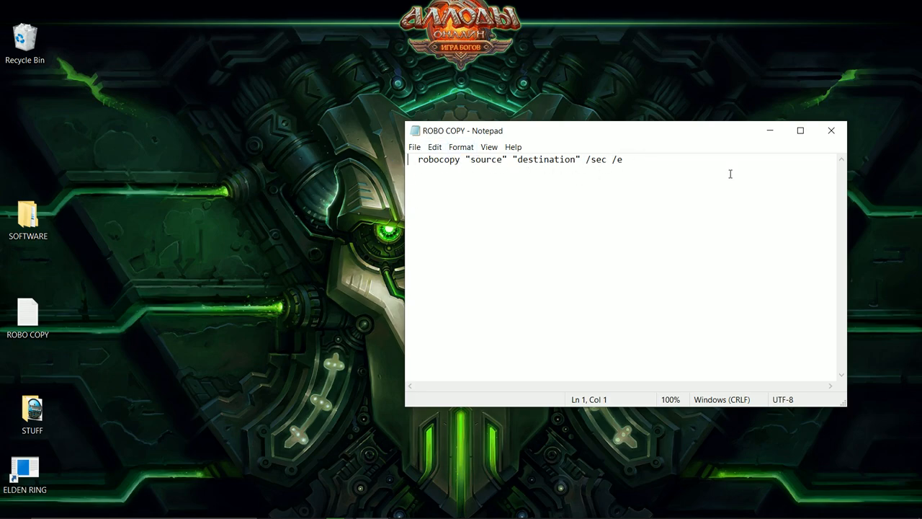
click(832, 134)
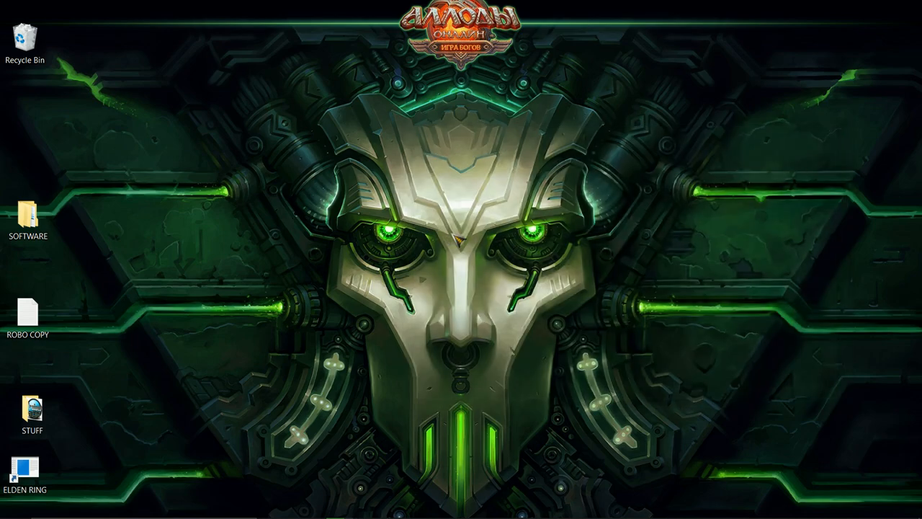